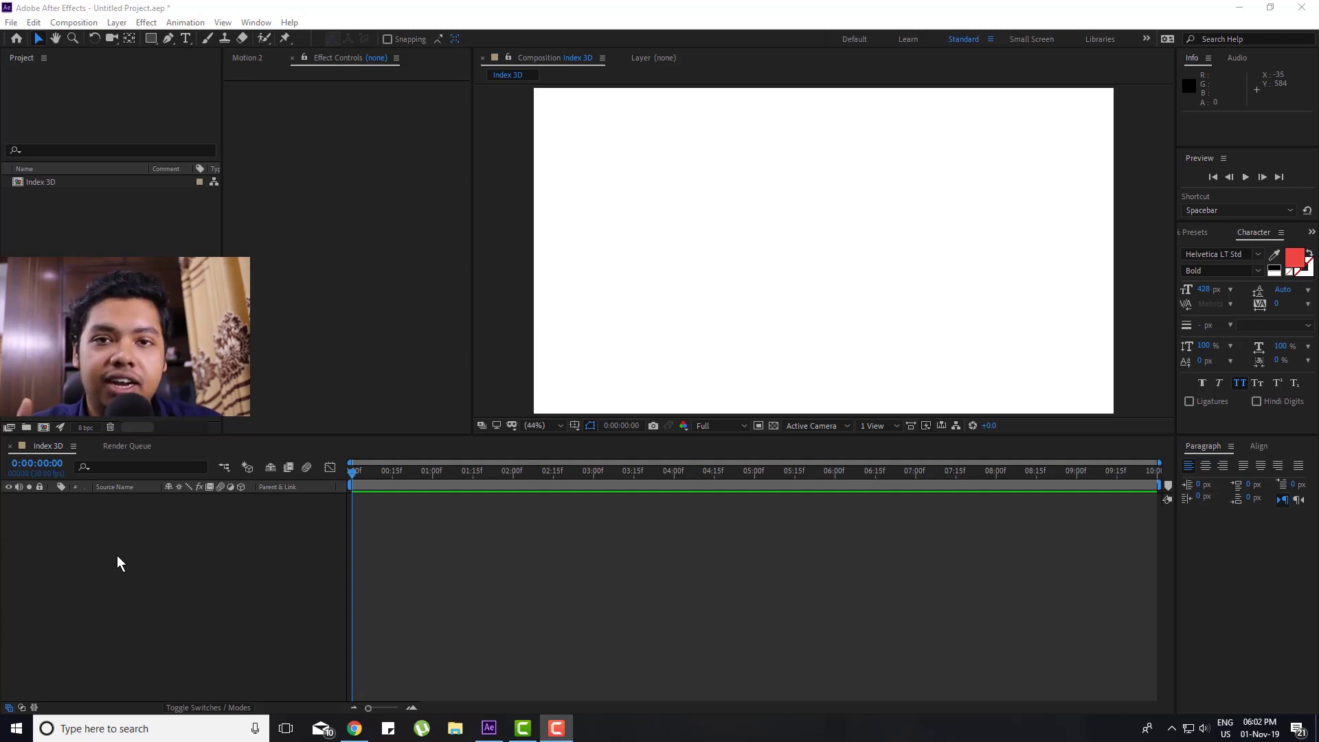
Step: Add a red bold 'Triple' text layer and drag it to the middle of the Index 3D frame
left_click(186, 38)
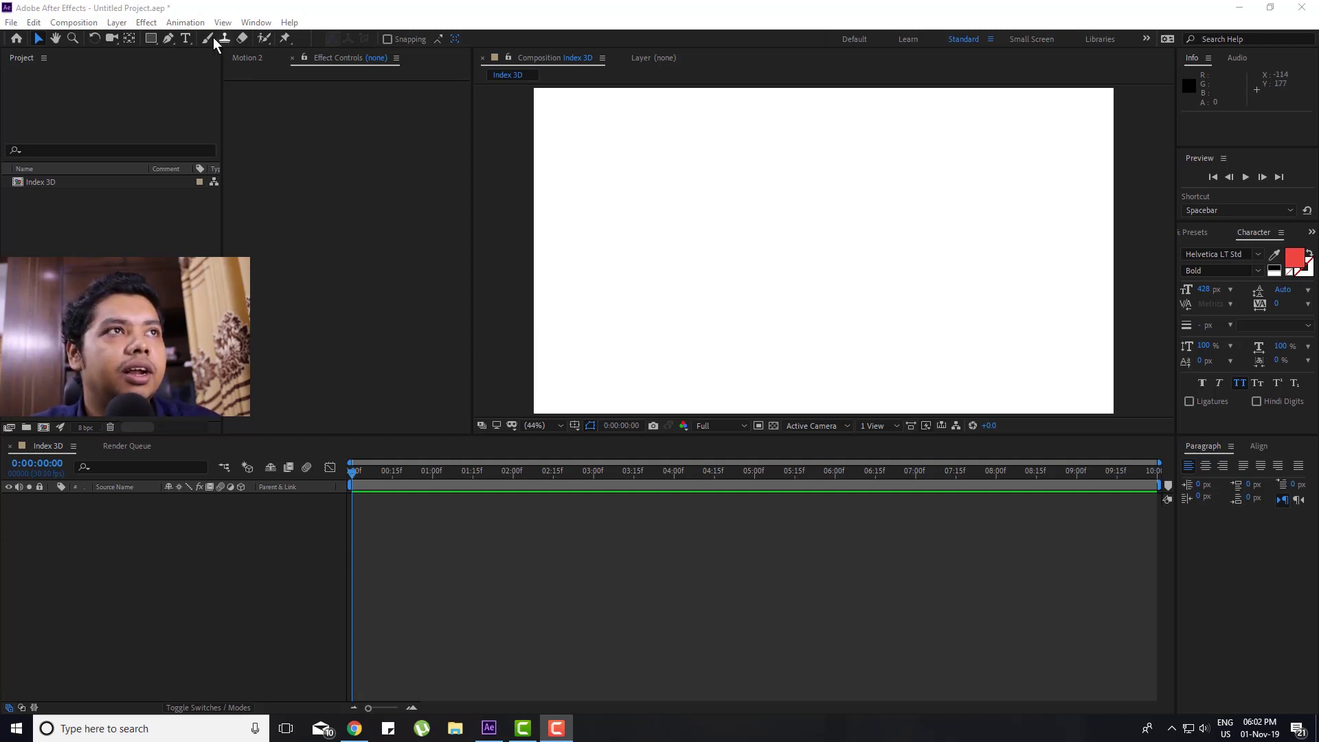
left_click(580, 231)
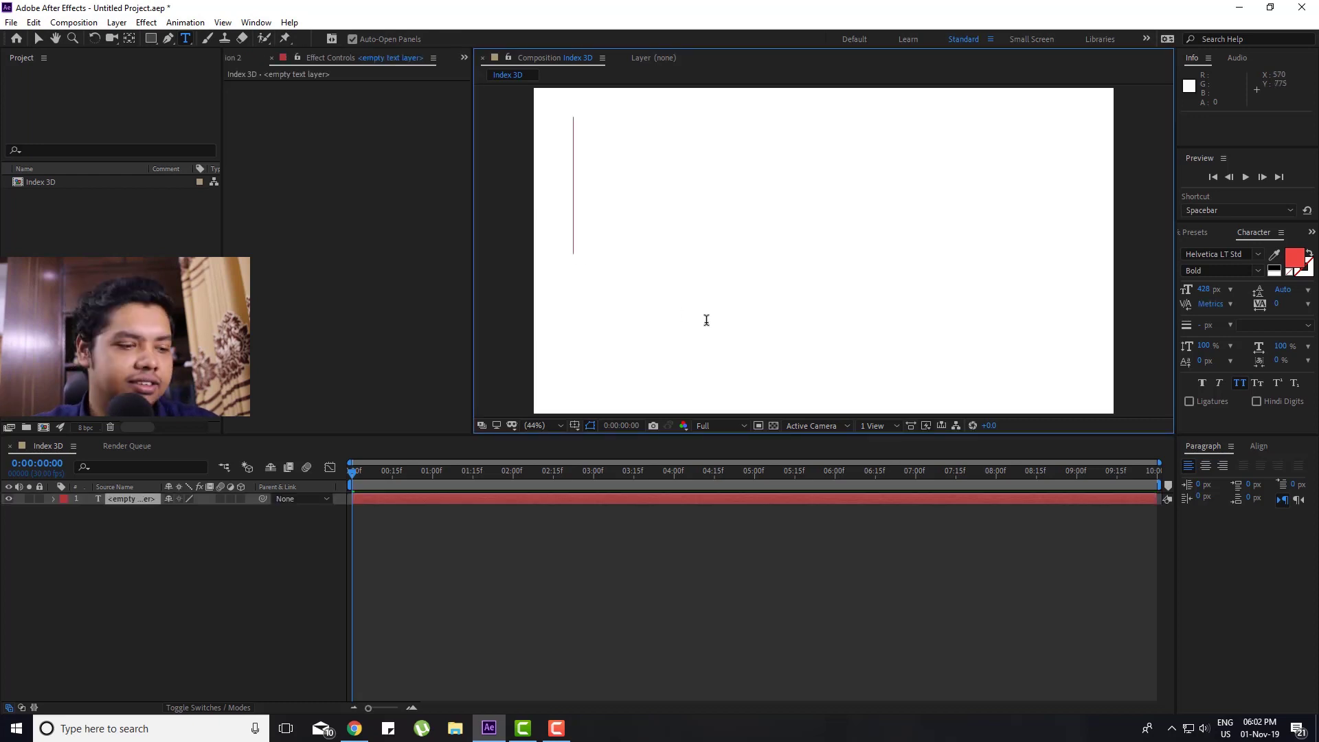
type("Triple")
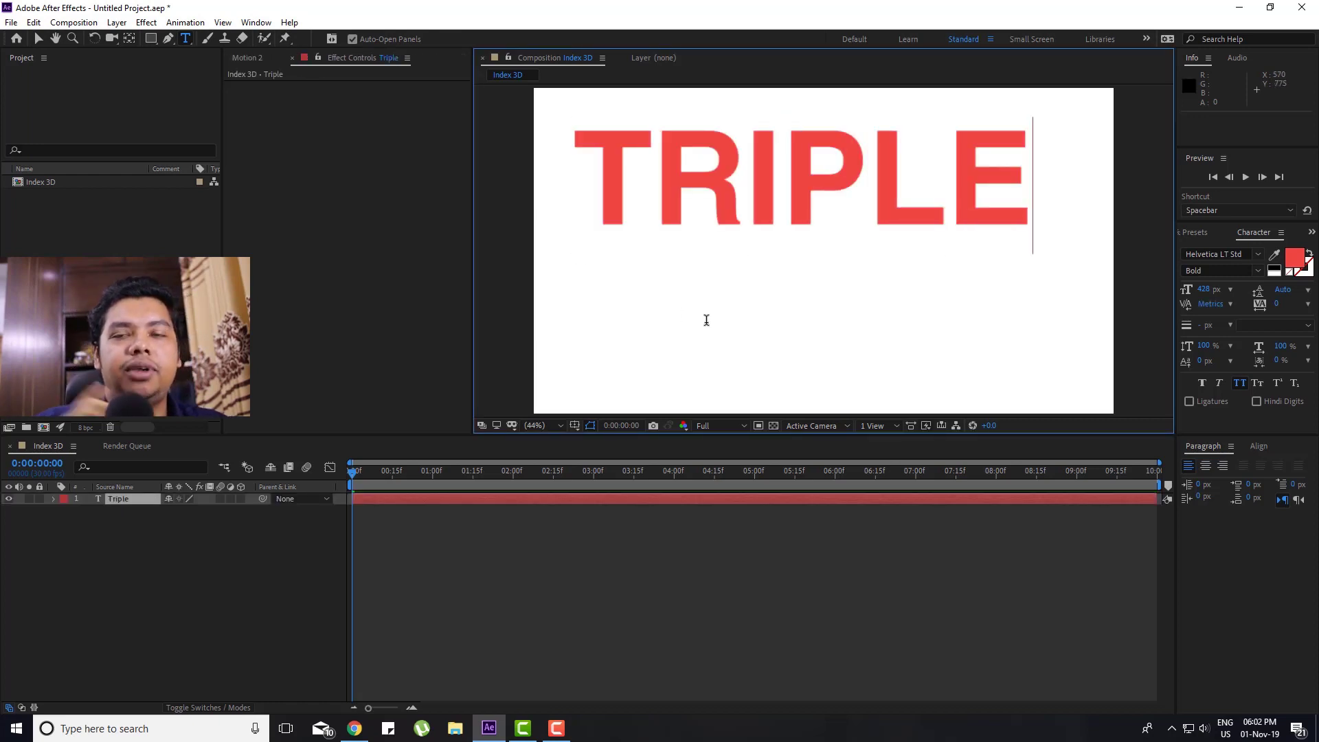
left_click(38, 38)
left_click_drag(848, 167, 865, 230)
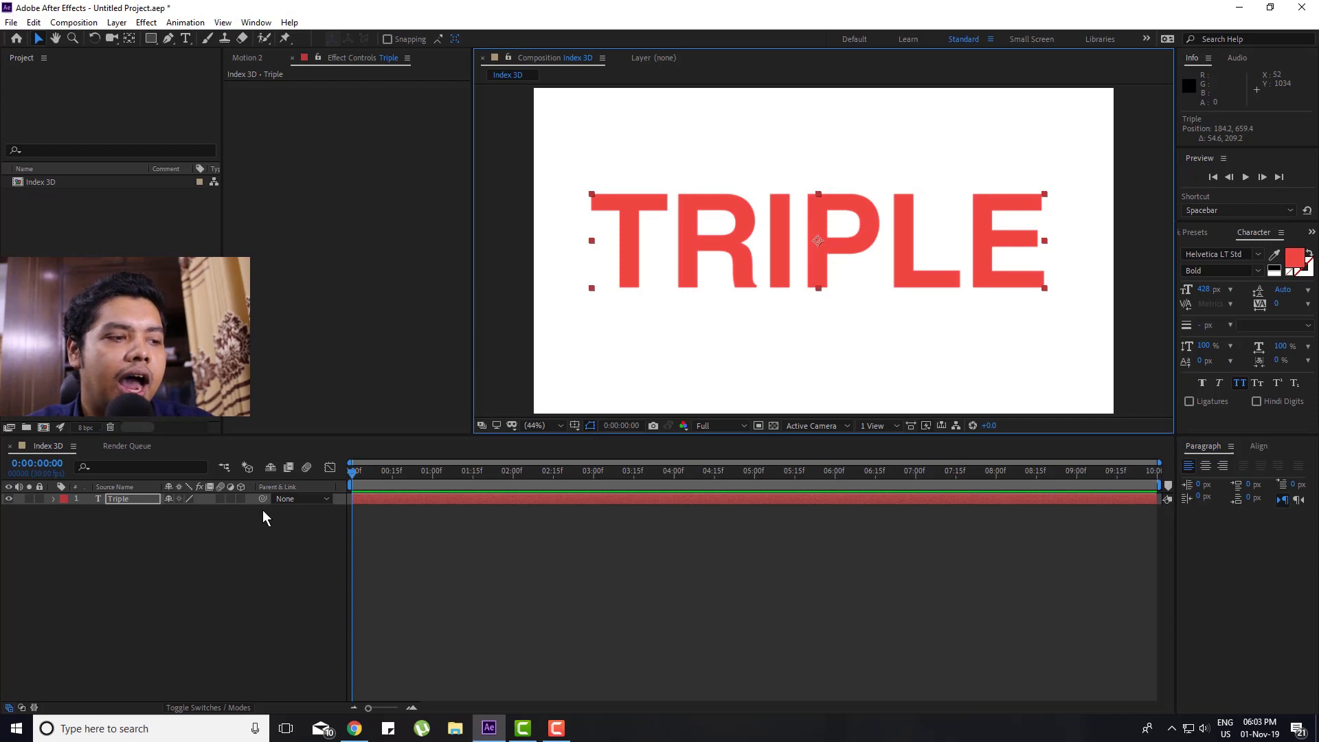
Step: Pre-compose the Triple text layer into Triple Comp 1 and turn on its 3D Layer switch
left_click(154, 501)
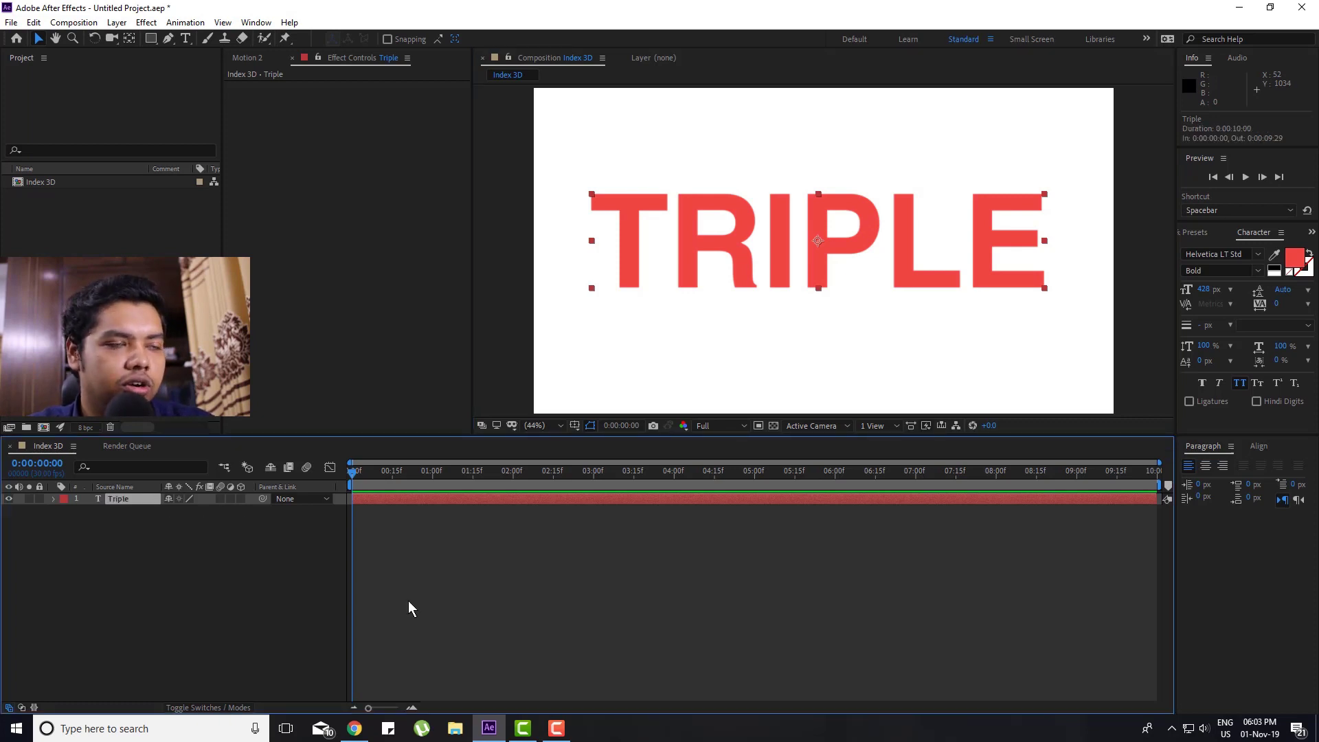
key("ctrl+shift+c")
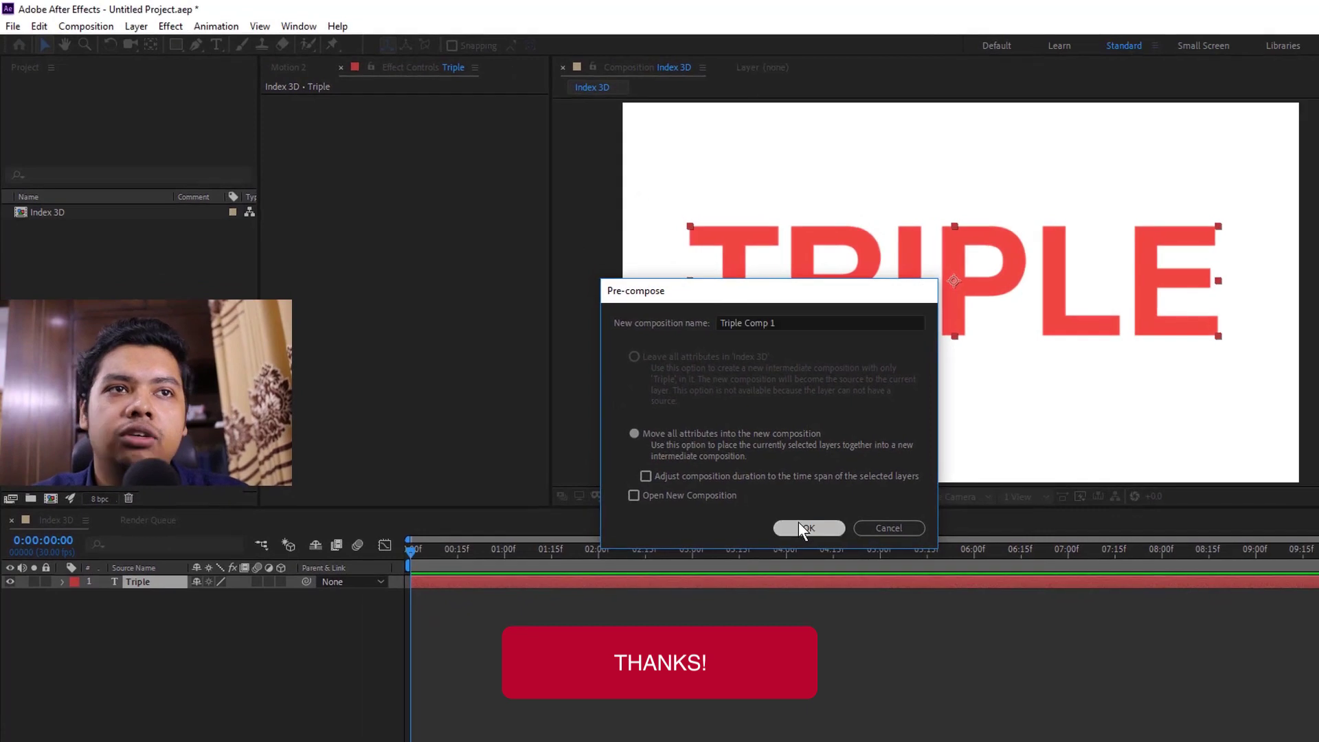
left_click(768, 504)
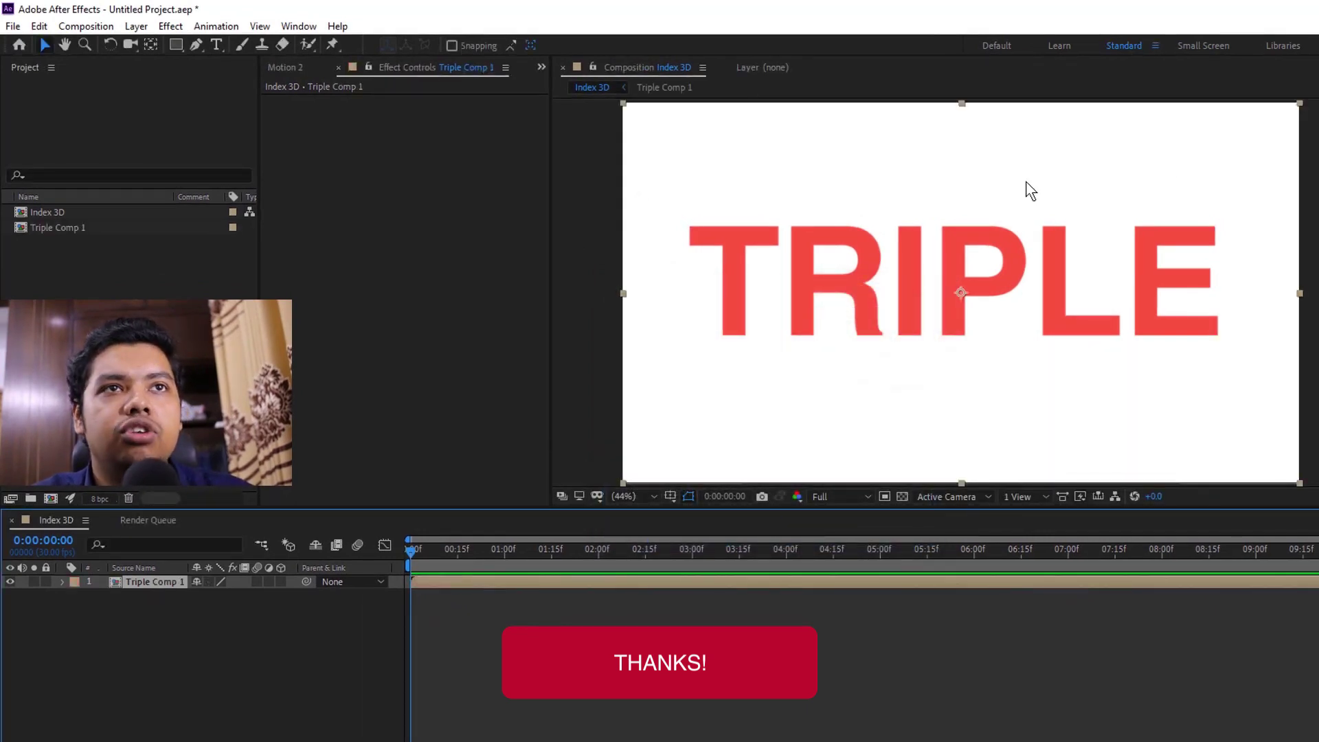
left_click(282, 583)
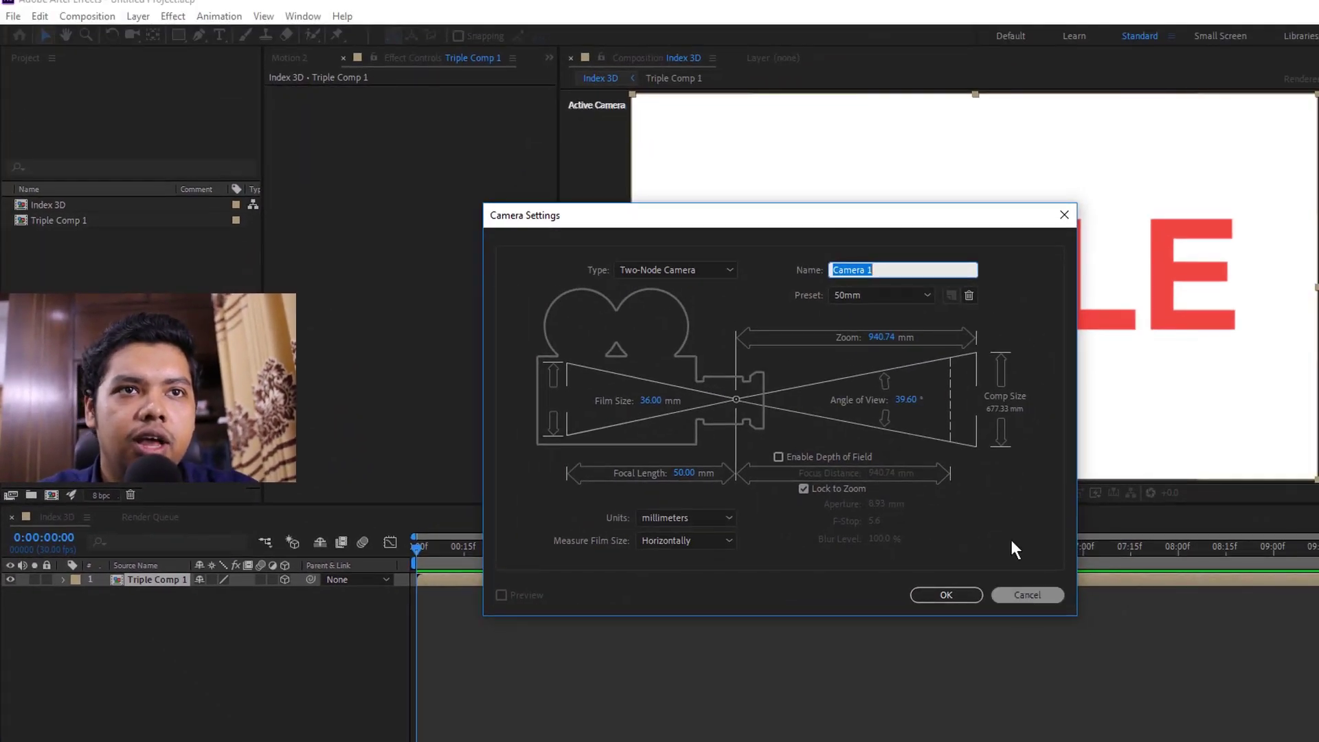
Step: Add Camera 1 and orbit it with the Unified Camera tool so TRIPLE tilts in 3D
left_click(943, 595)
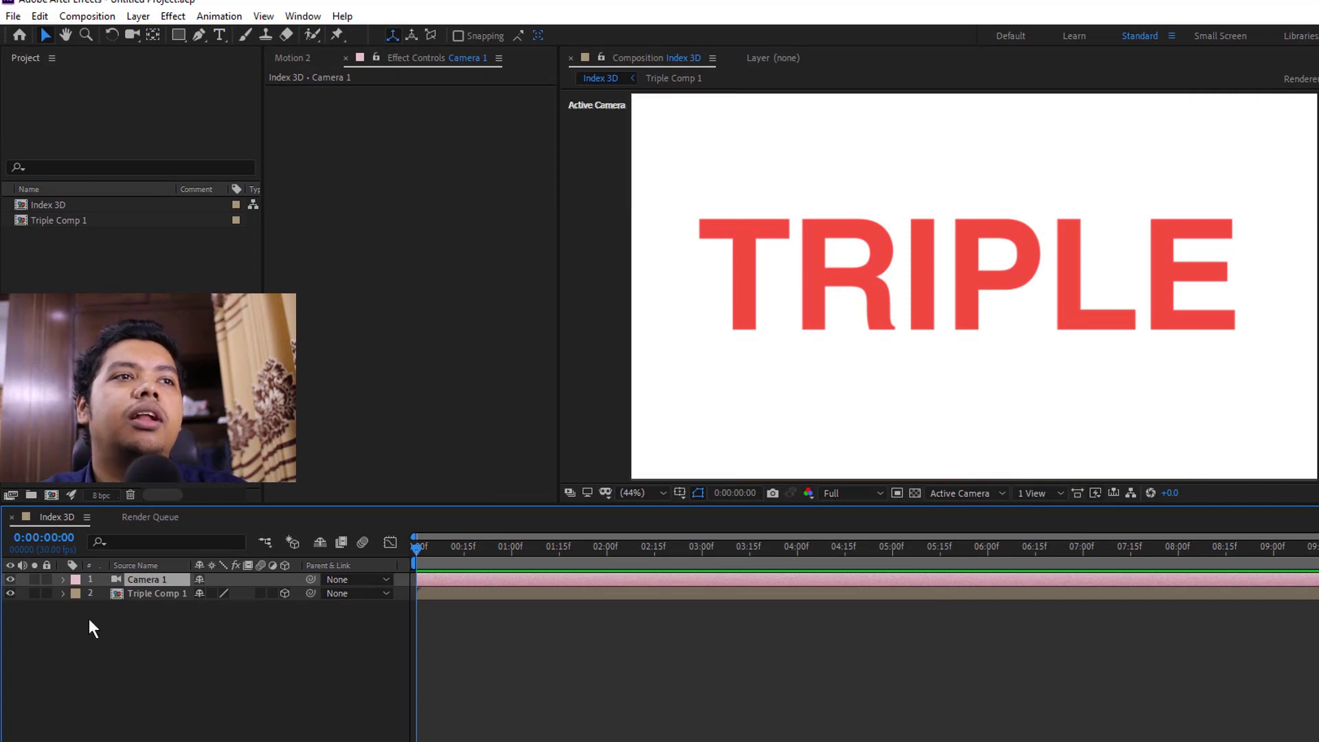
left_click(132, 35)
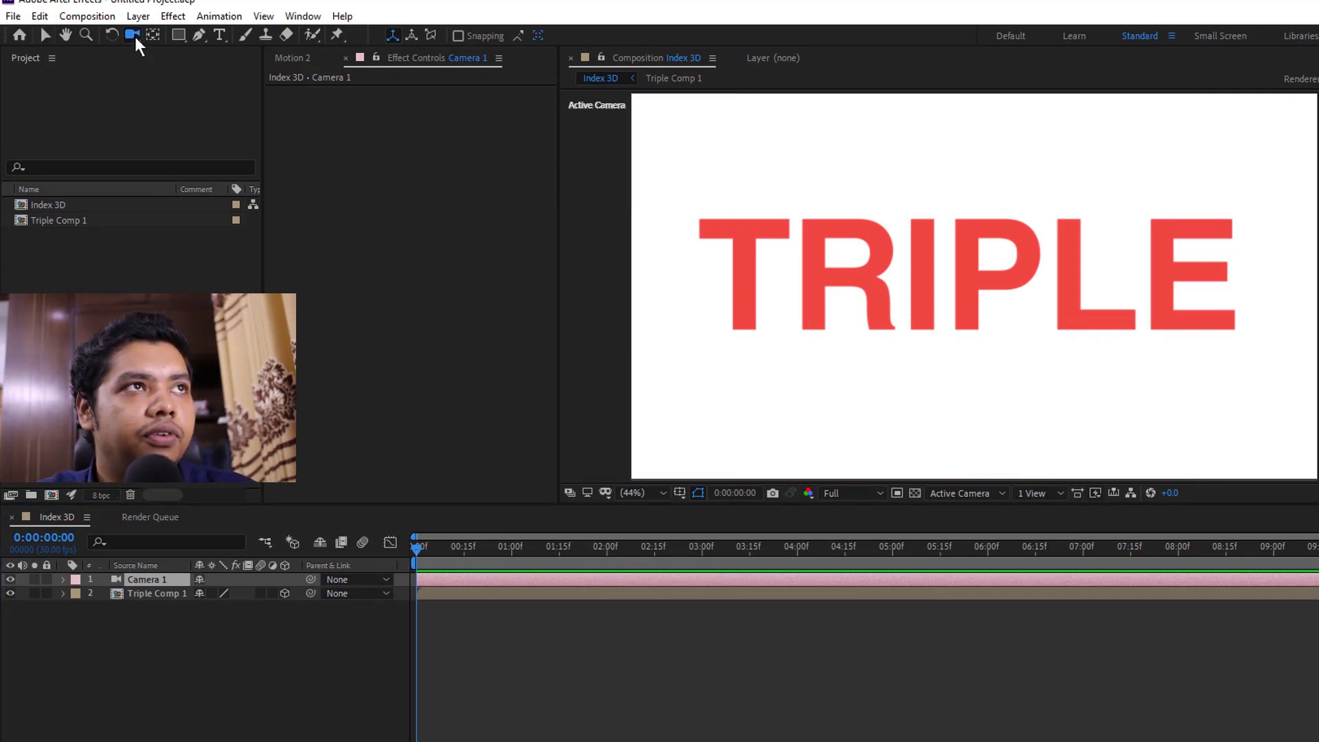
left_click_drag(894, 330, 984, 351)
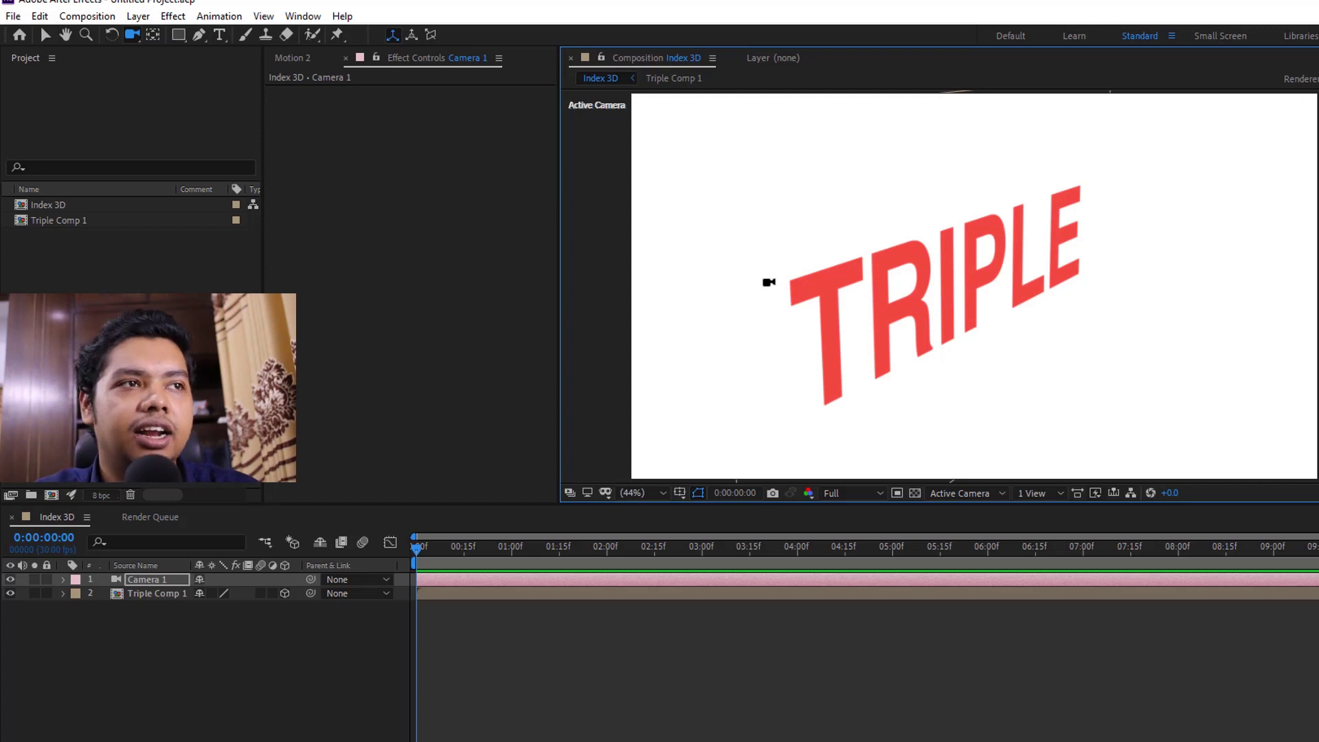
Step: Delete Camera 1, separate Triple Comp 1's Position into X, Y, Z, and add a Z Position expression
key("Delete")
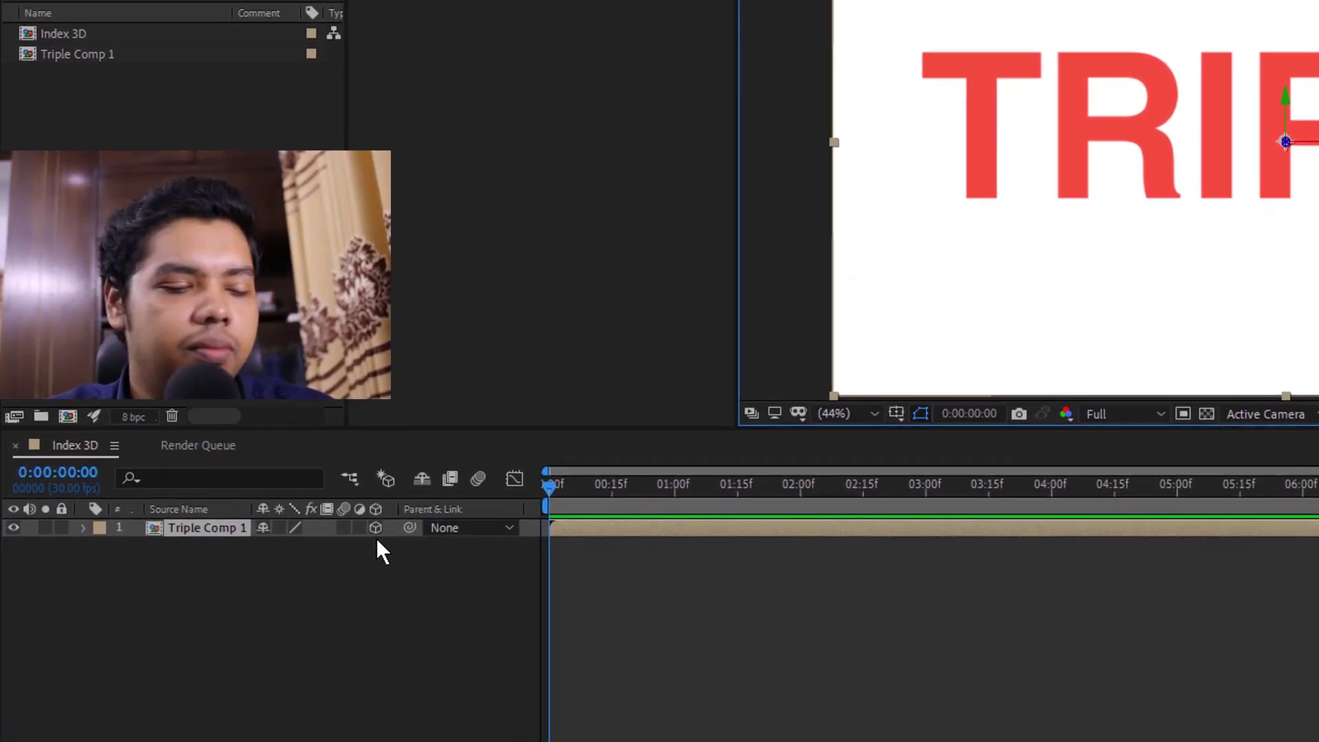
key("p")
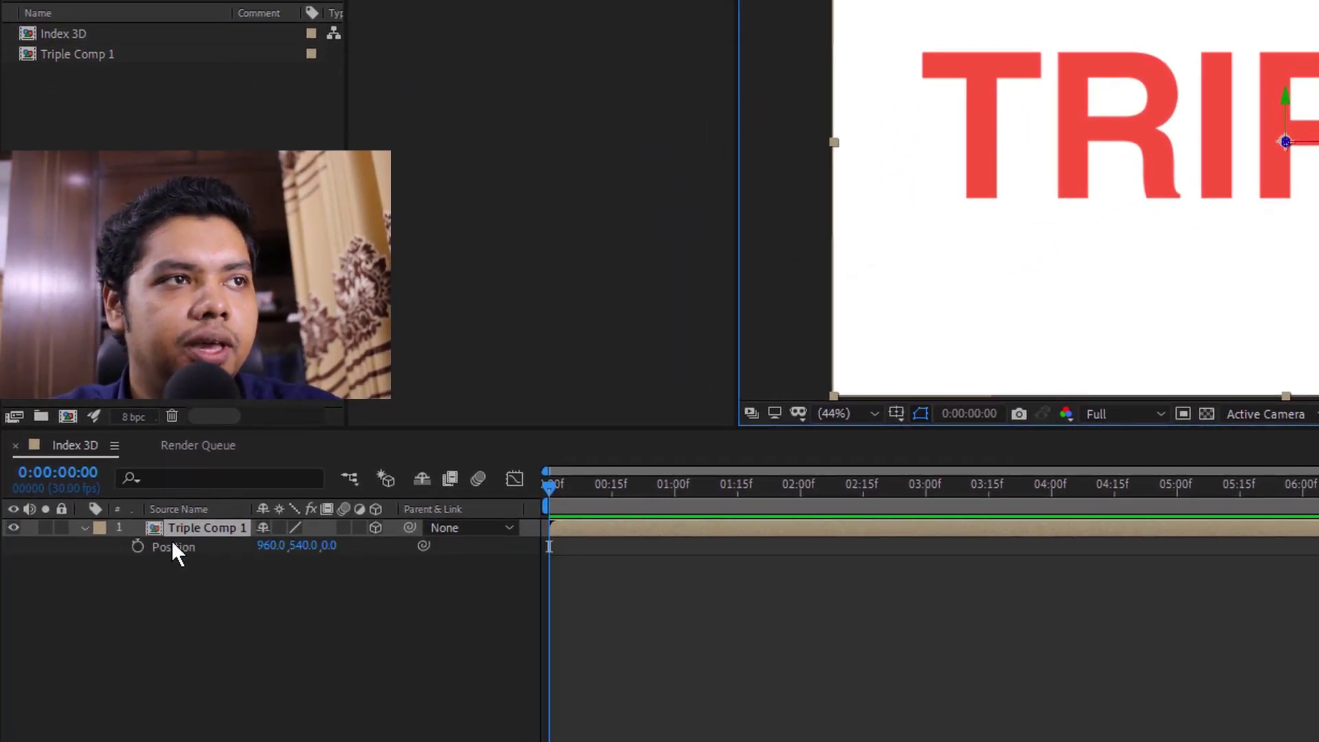
right_click(172, 544)
left_click(259, 581)
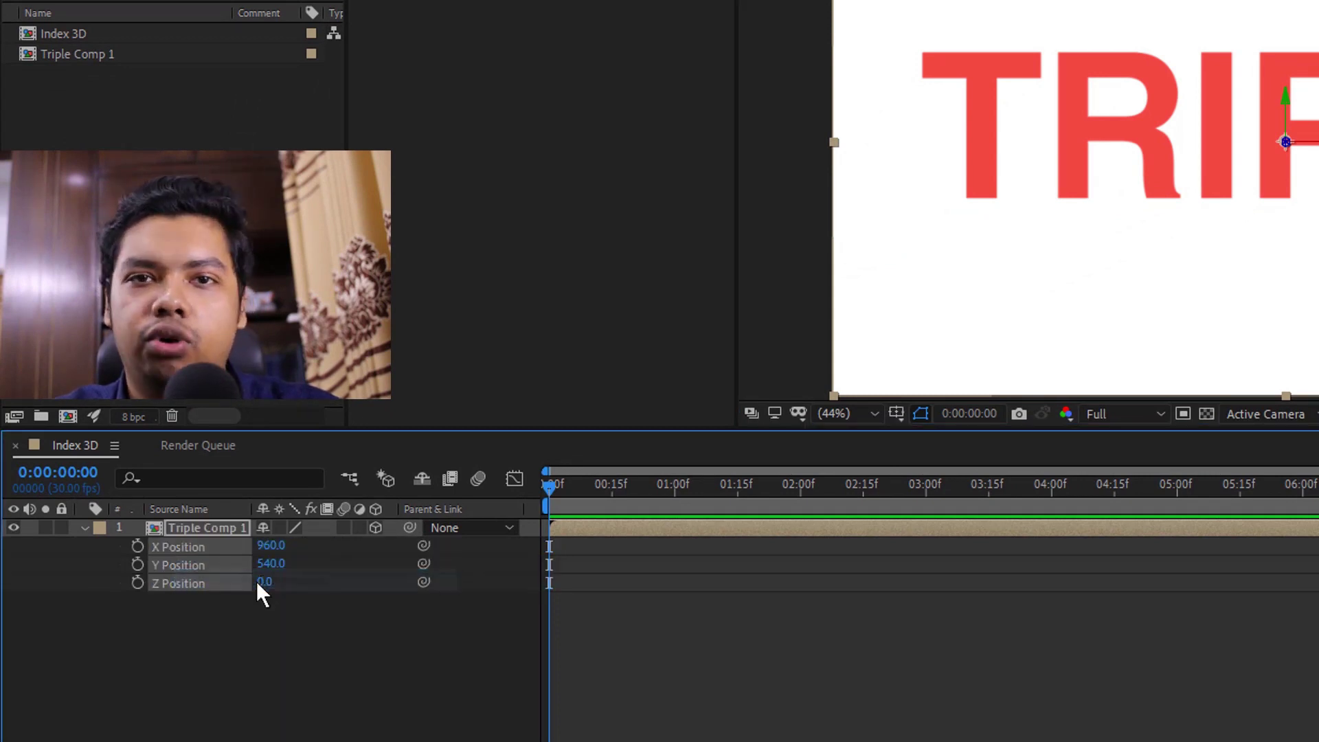
left_click(226, 658)
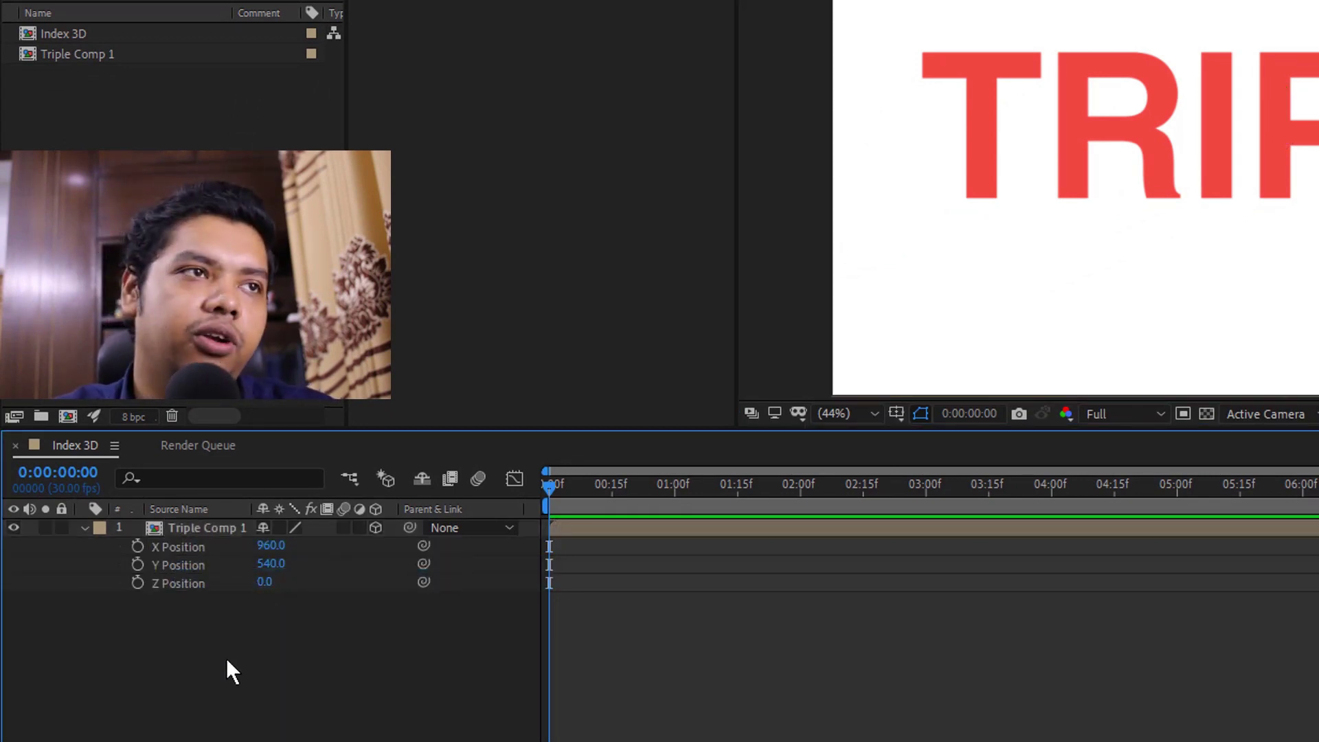
left_click(138, 583, "alt")
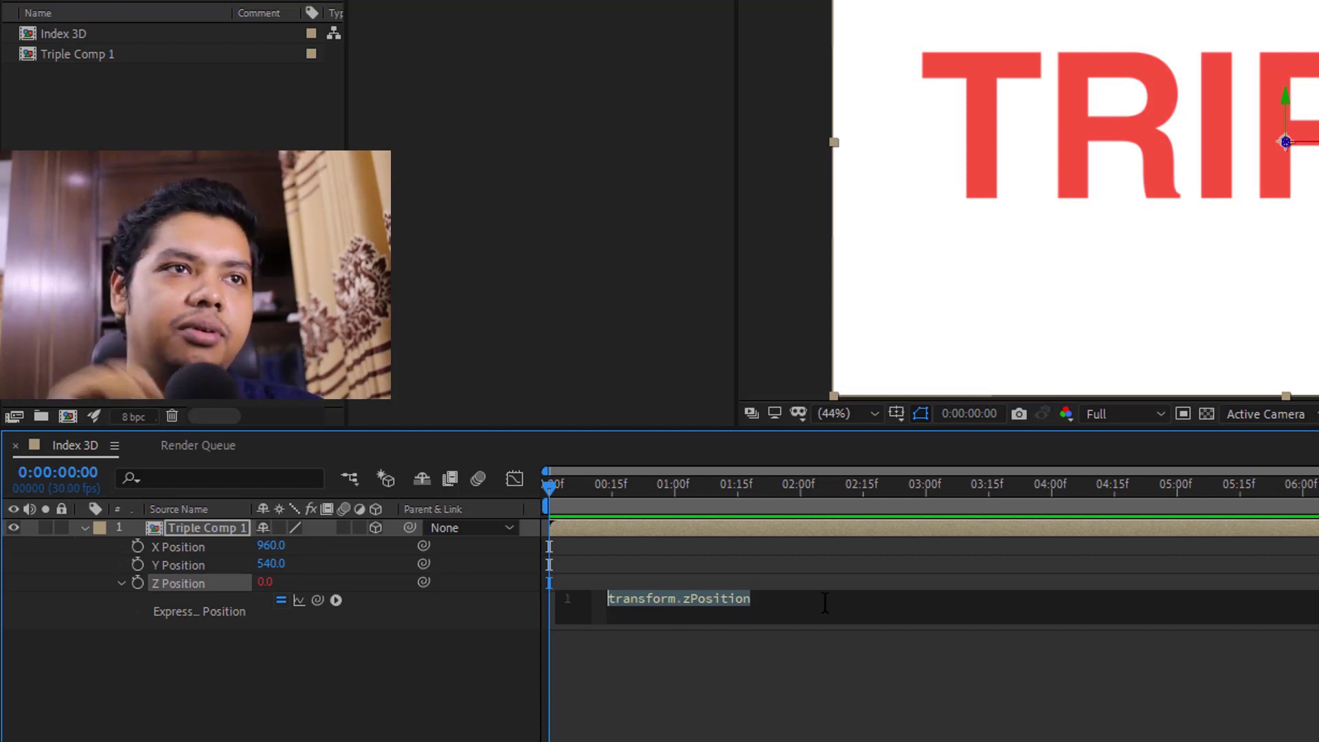
Step: Set the Z Position expression to index and duplicate Triple Comp 1 so the copy sits at Z 2.0
type("in")
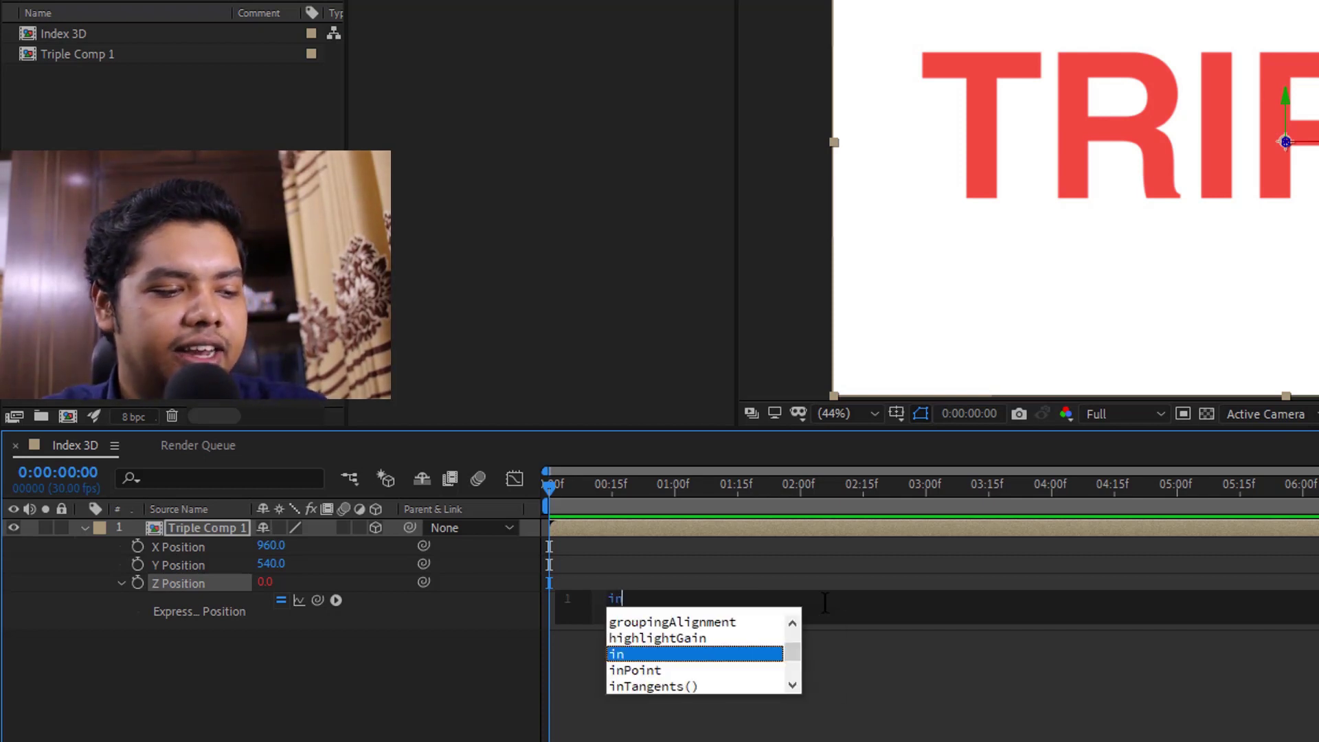
type("dex")
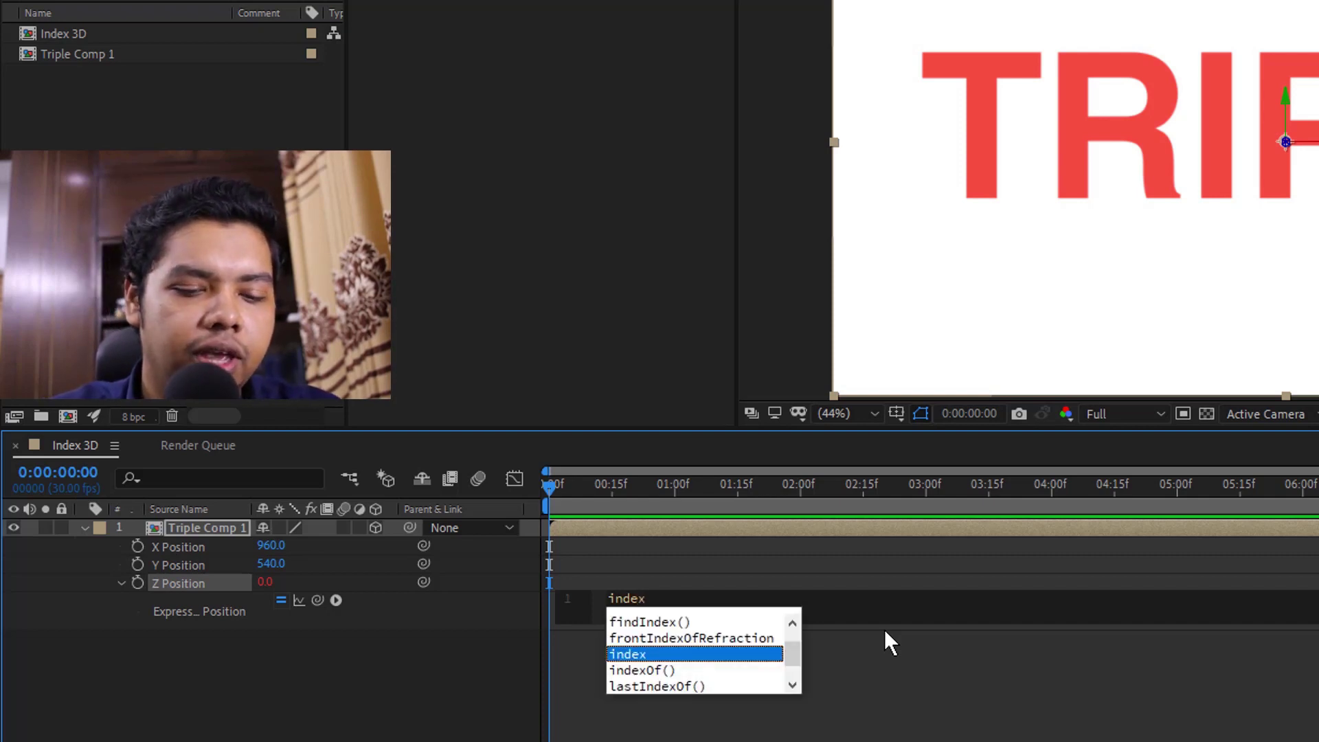
key("Escape")
left_click(873, 640)
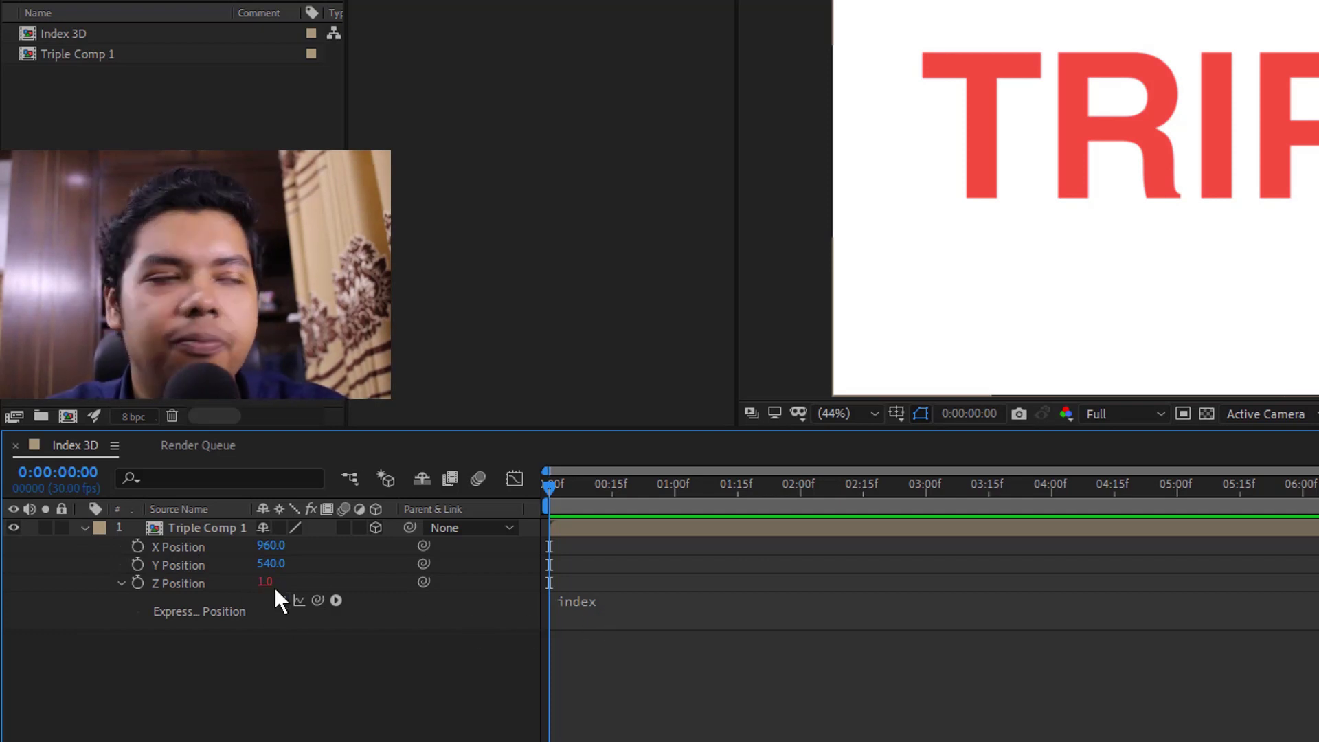
left_click(210, 524)
key("ctrl+d")
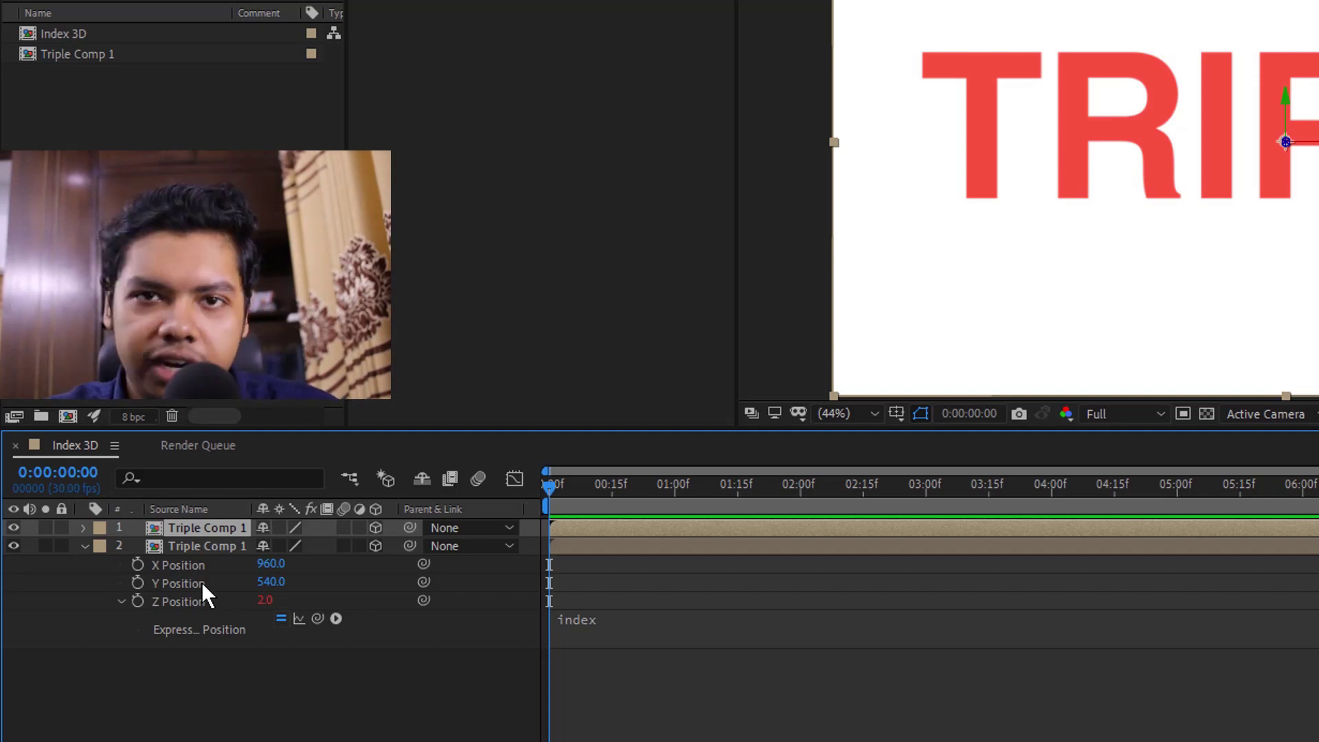
Step: Duplicate the Triple Comp 1 layers into dozens of stacked copies, deselect them, and add a new camera
key("ctrl+d")
key("ctrl+d")
key("ctrl+d")
key("ctrl+d")
key("ctrl+d")
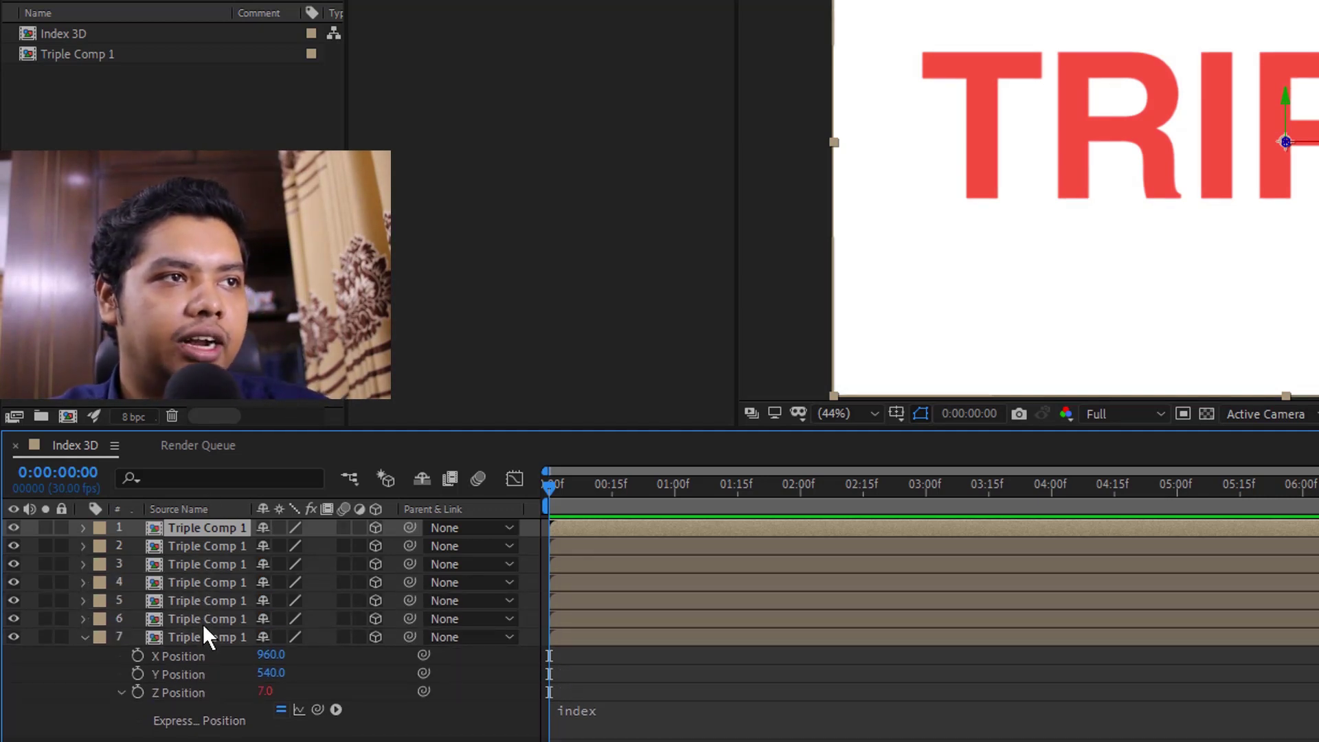
left_click(195, 637, "shift")
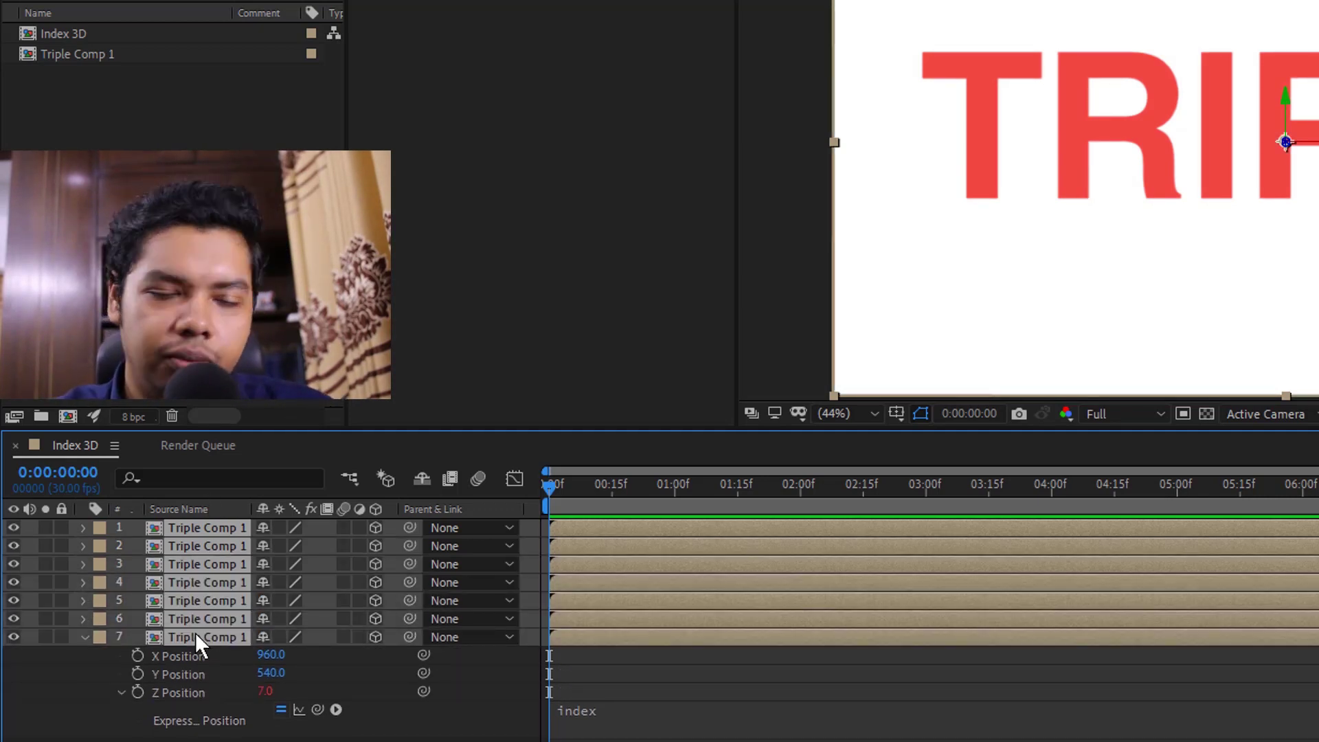
key("ctrl+d")
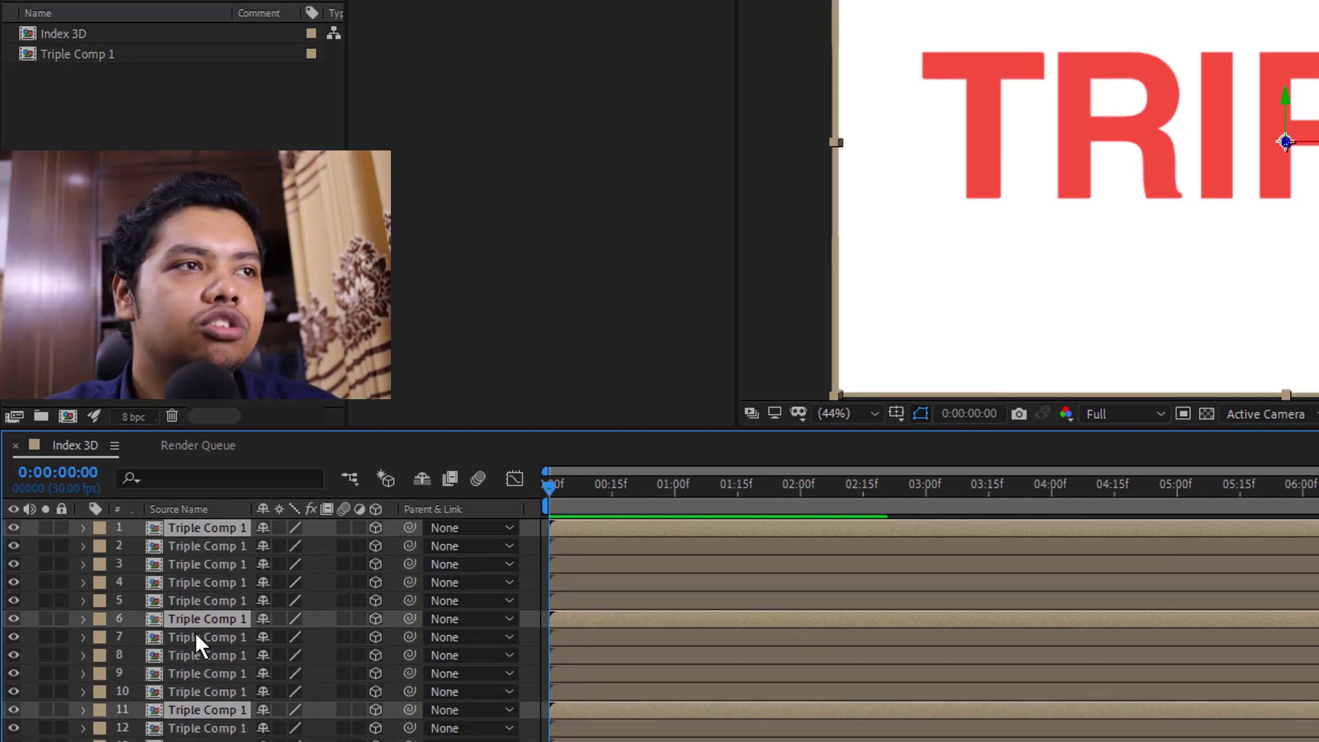
scroll(215, 715, "down", 5)
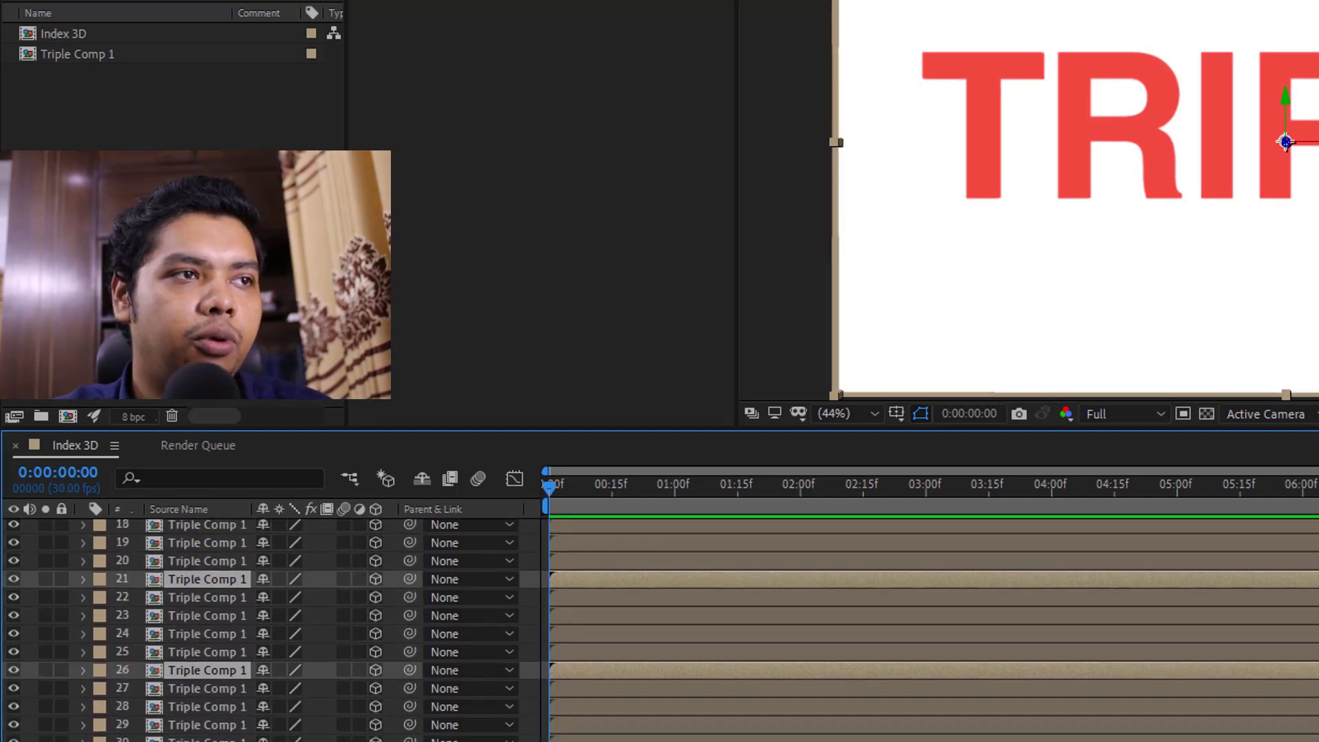
scroll(116, 626, "up", 5)
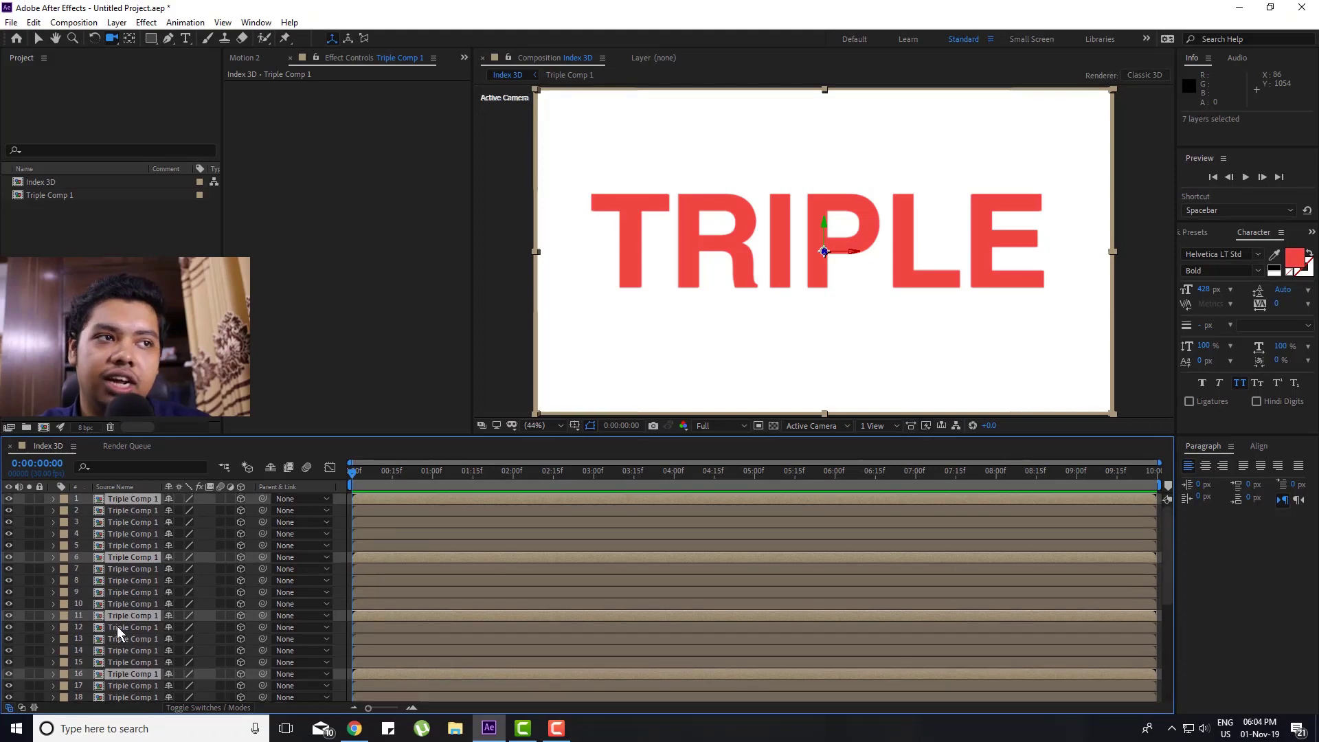
key("ctrl+shift+a")
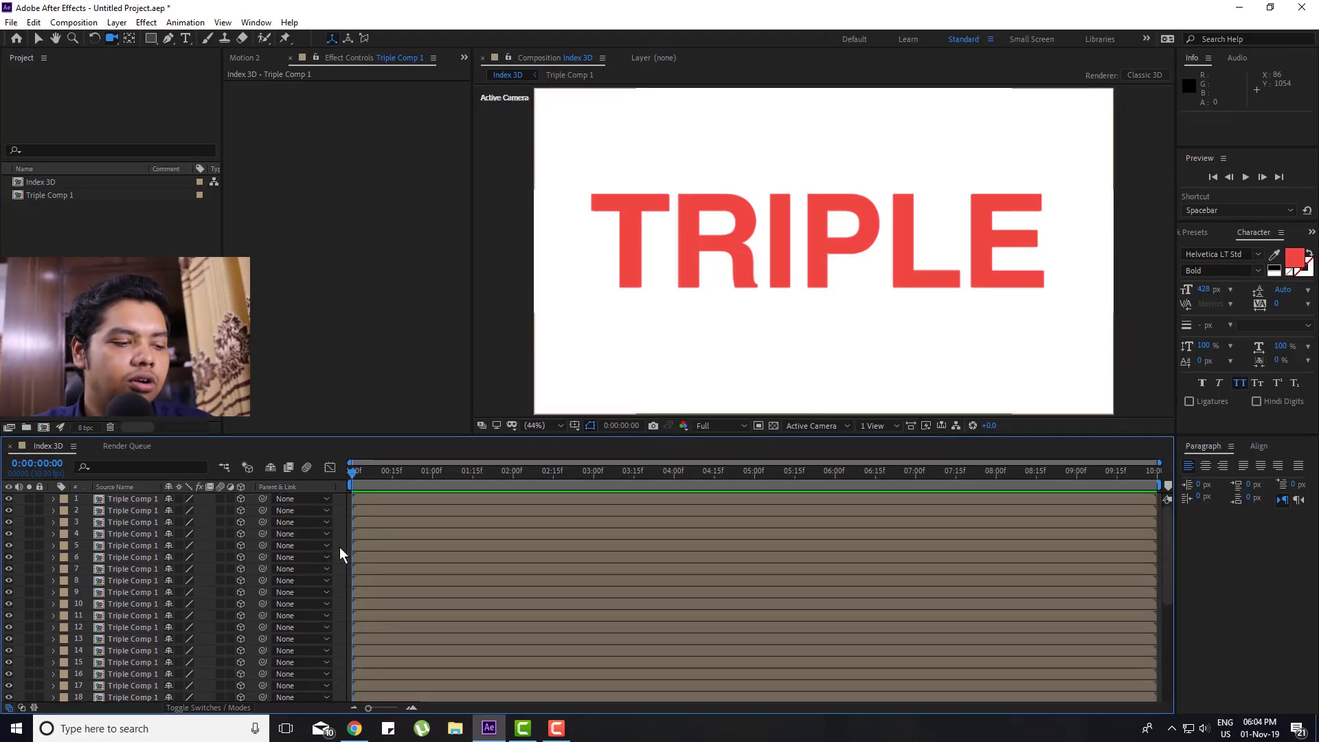
key("ctrl+alt+shift+c")
Step: Add Camera 1, then orbit and pan it to reveal TRIPLE's extruded depth
key("Return")
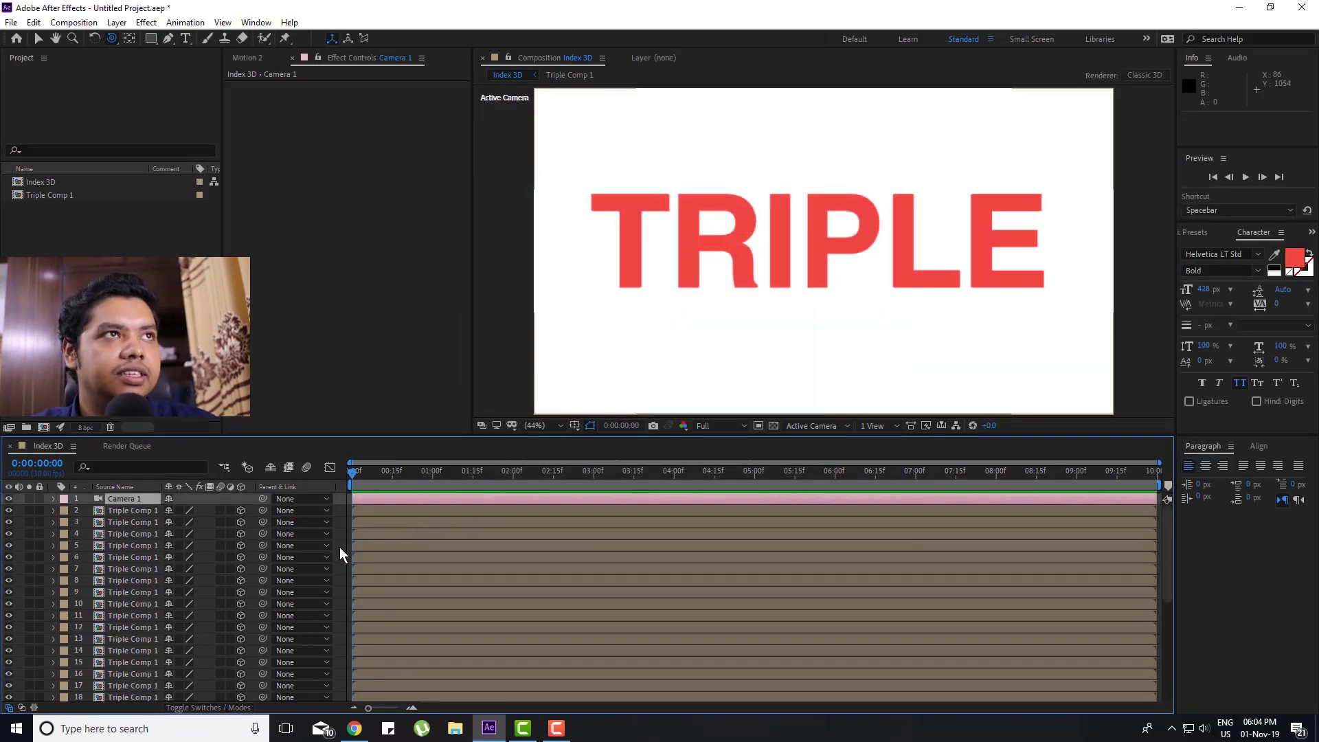
left_click_drag(669, 270, 731, 284)
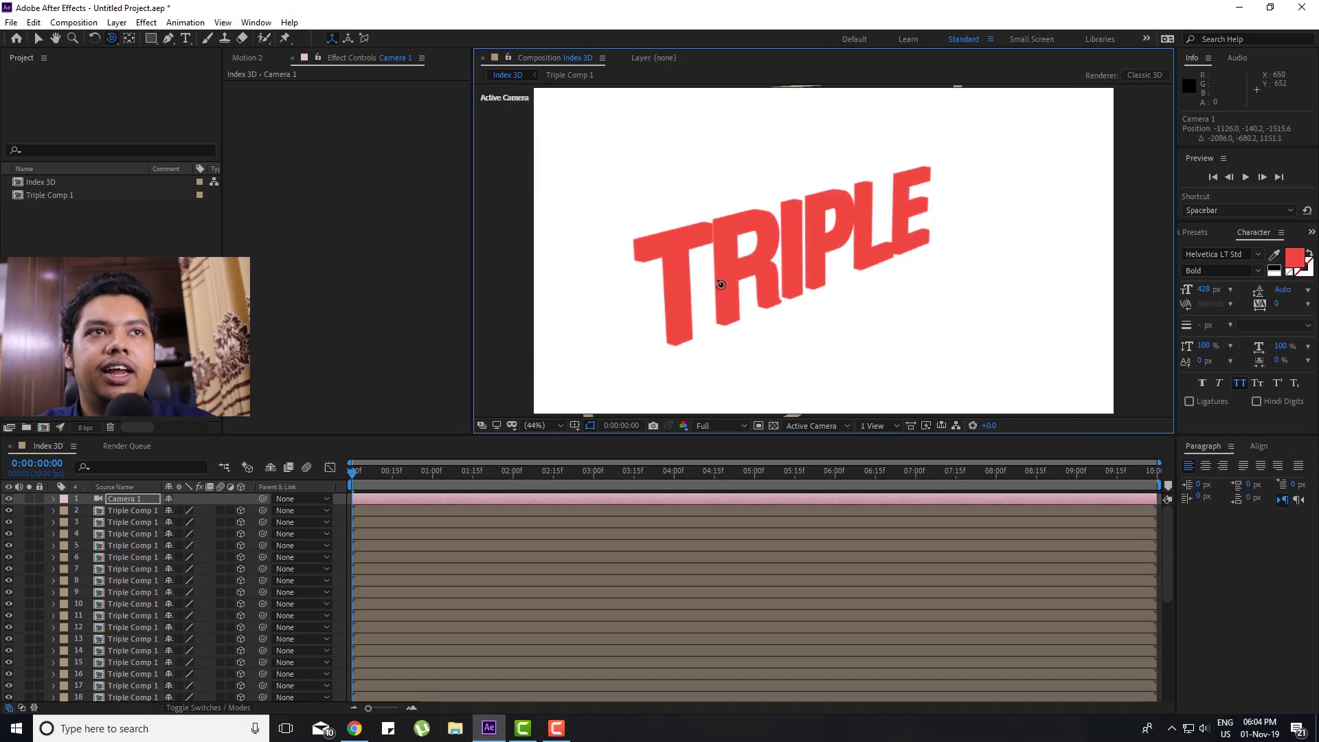
right_click(642, 276)
left_click(638, 177)
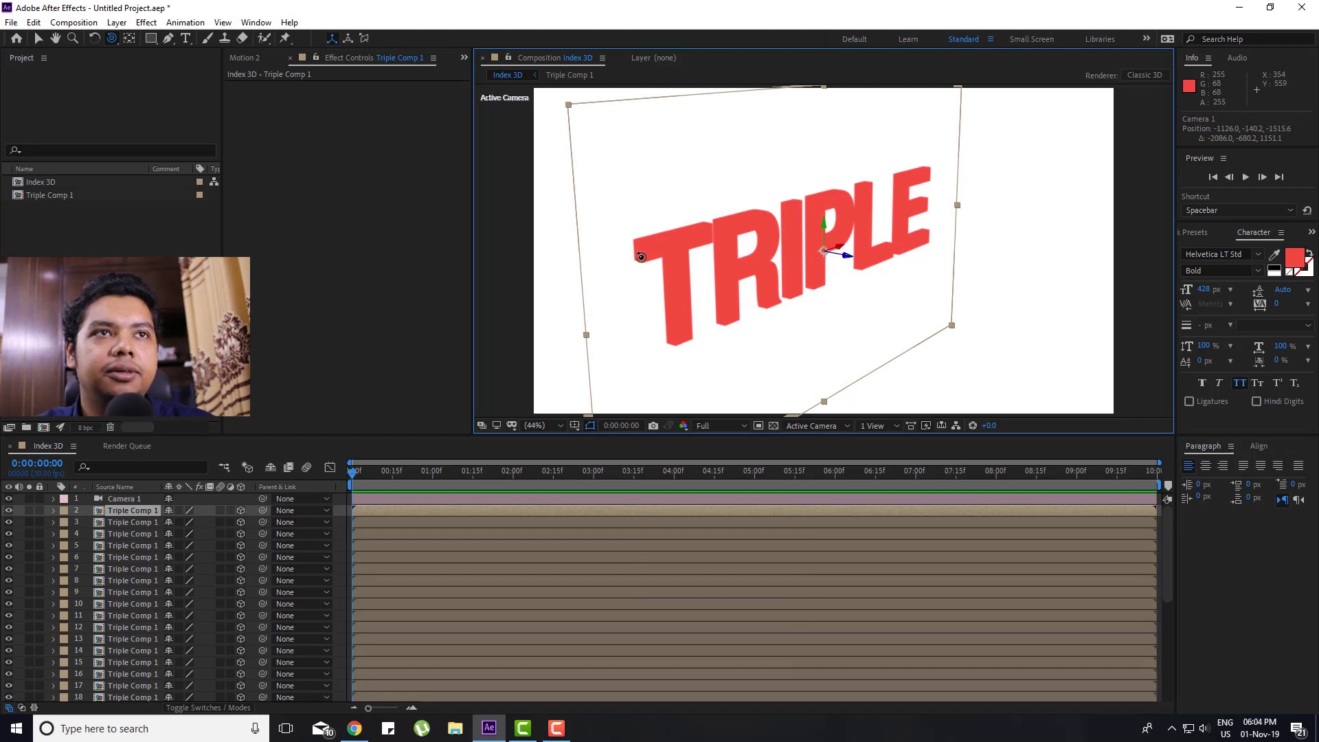
mouse_move(641, 257)
left_mouse_down()
mouse_move(668, 245)
mouse_move(715, 274)
left_mouse_up()
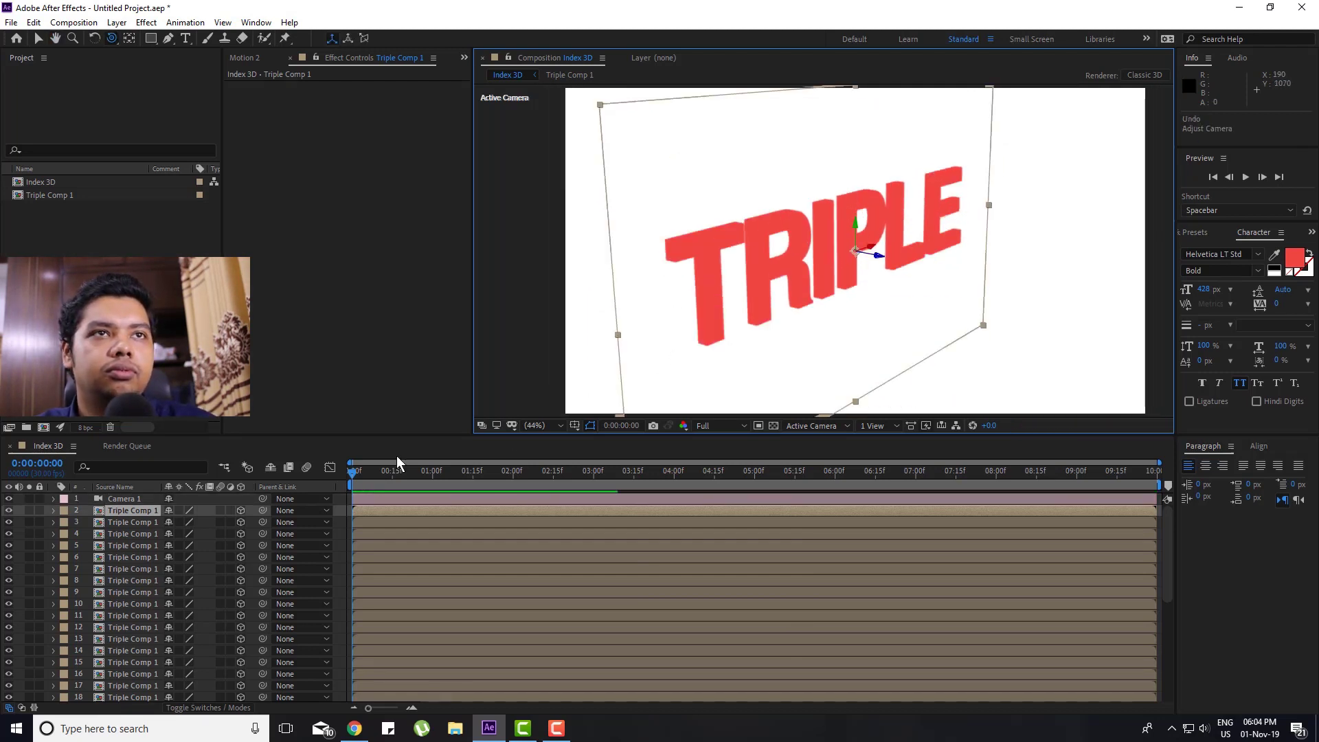
Step: Move Camera 1 closer to the TRIPLE text using the Unified Camera tool
left_click(141, 498)
right_click(671, 271)
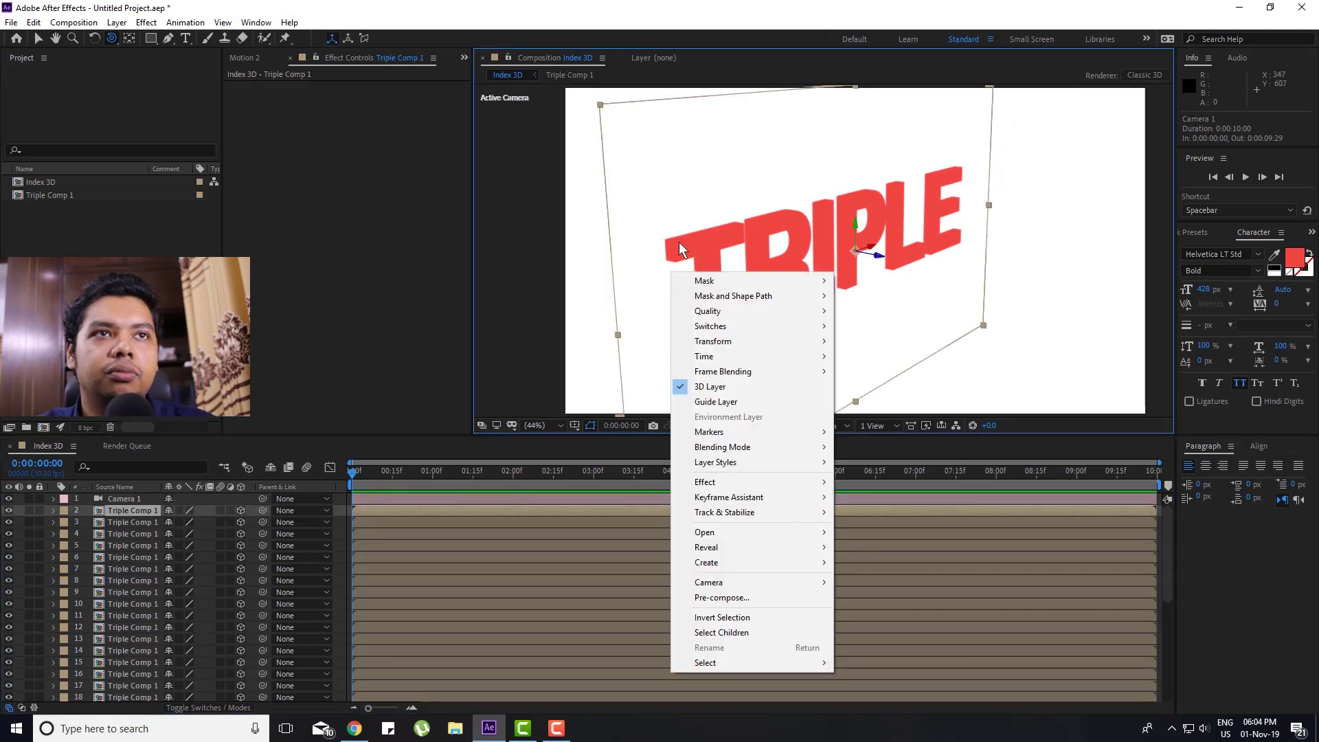
key("Escape")
left_click(136, 500)
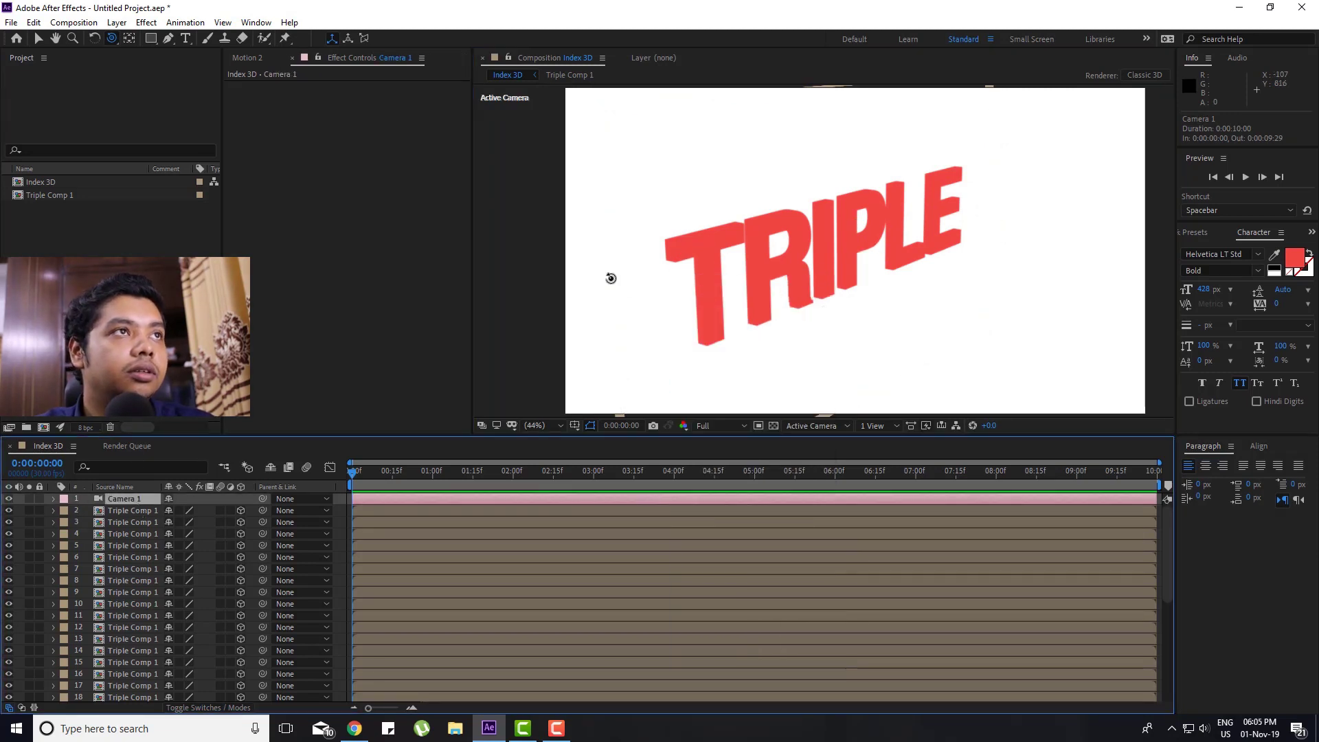
left_click(112, 38)
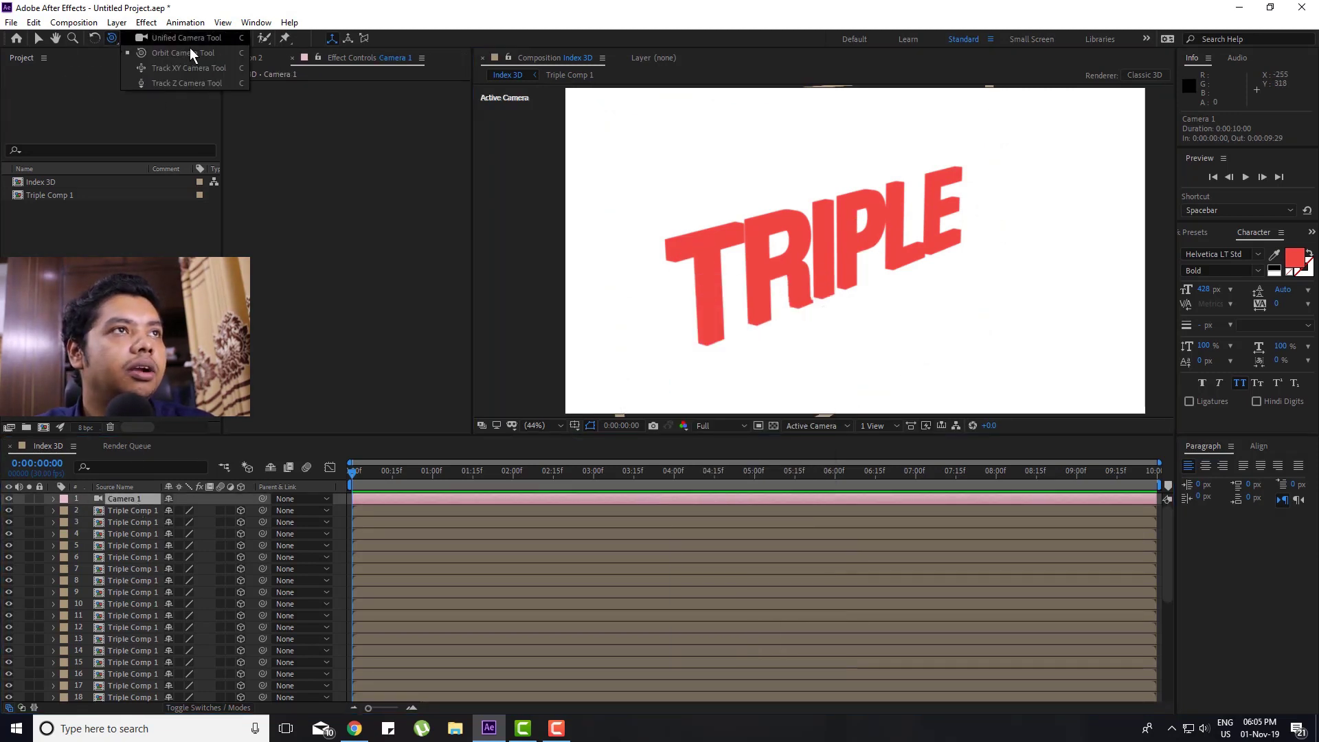
left_click(179, 38)
mouse_move(671, 278)
left_mouse_down()
mouse_move(716, 271)
mouse_move(772, 117)
mouse_move(653, 256)
left_mouse_up()
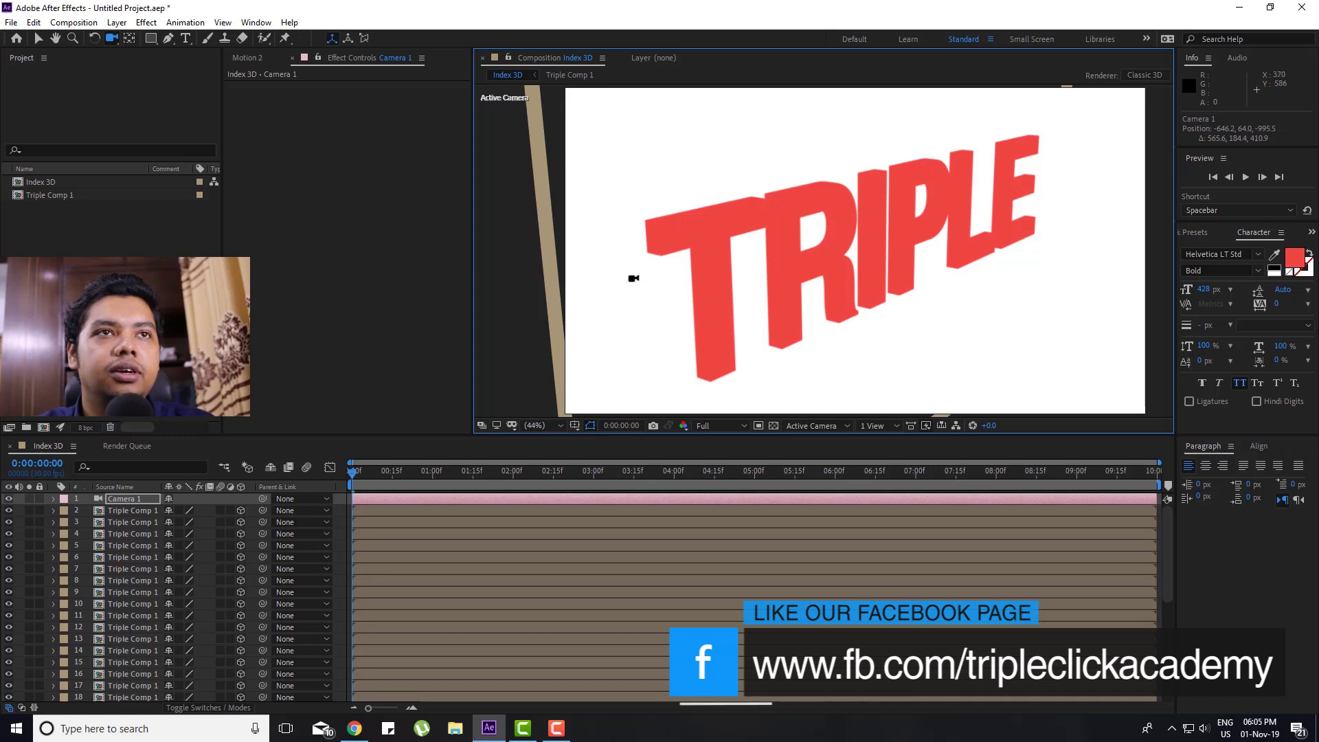
left_click(138, 511)
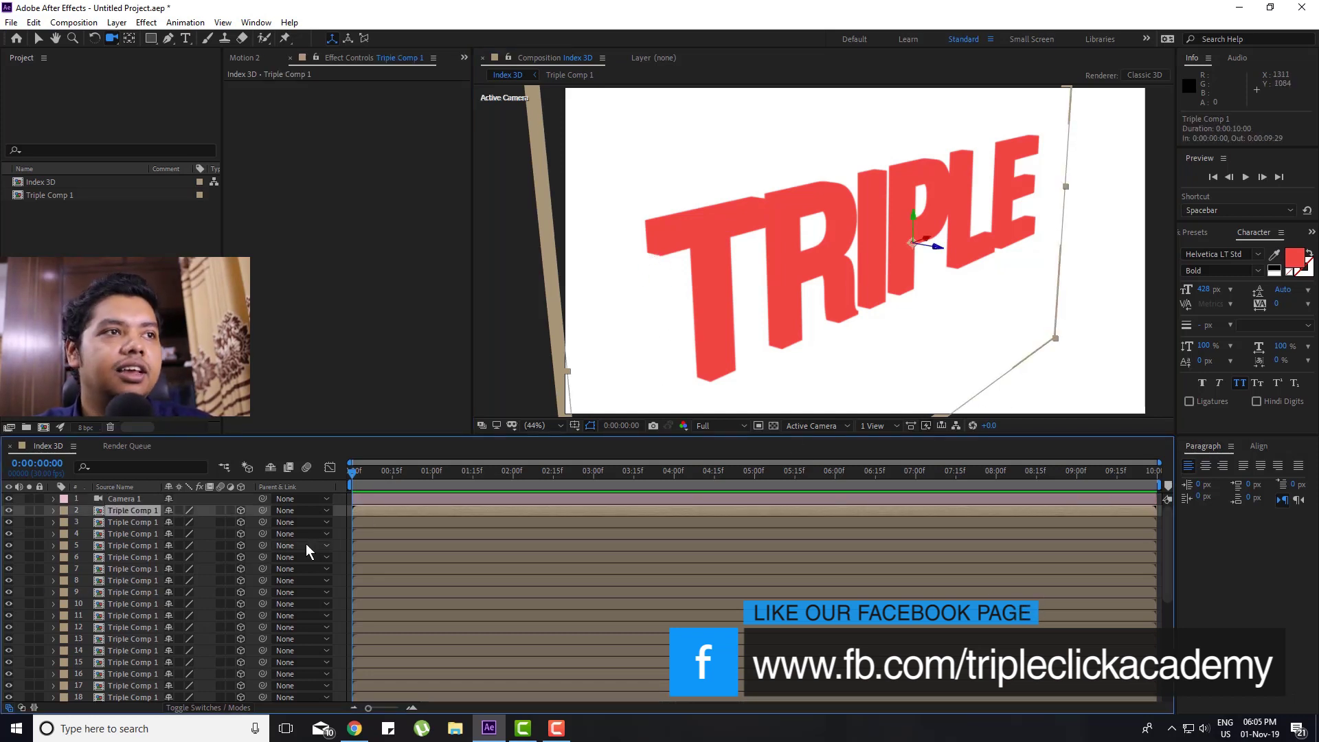
Step: Apply the Fill effect from Effects & Presets to the front Triple Comp 1 layer
left_click(1312, 233)
left_click(1261, 248)
left_click(1228, 249)
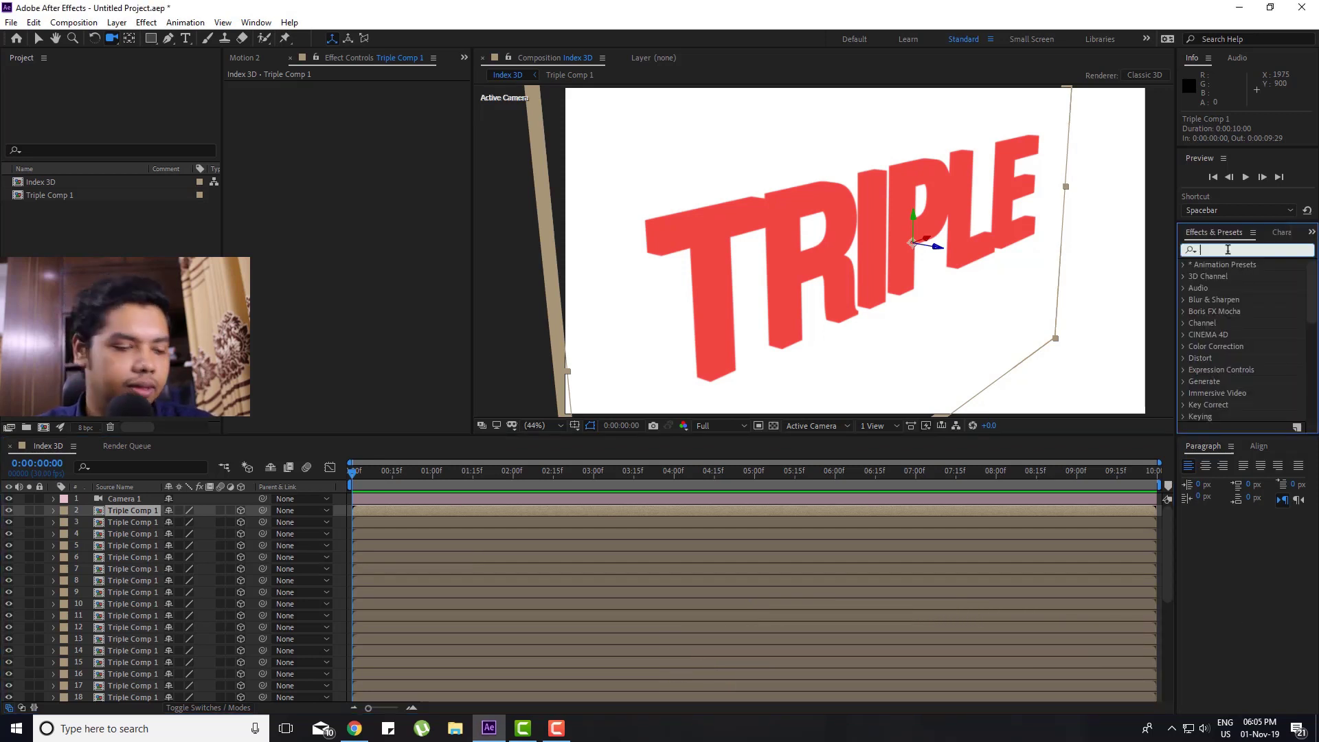
type("fill")
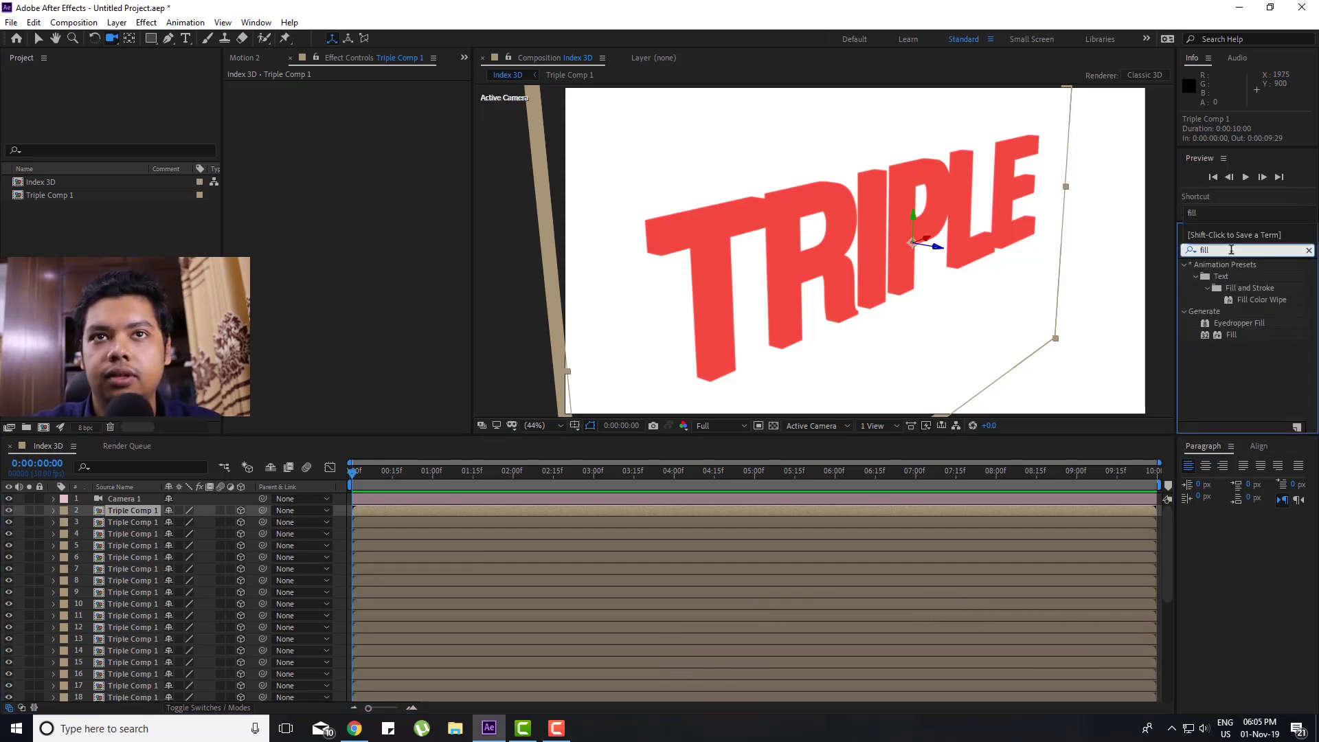
double_click(1227, 336)
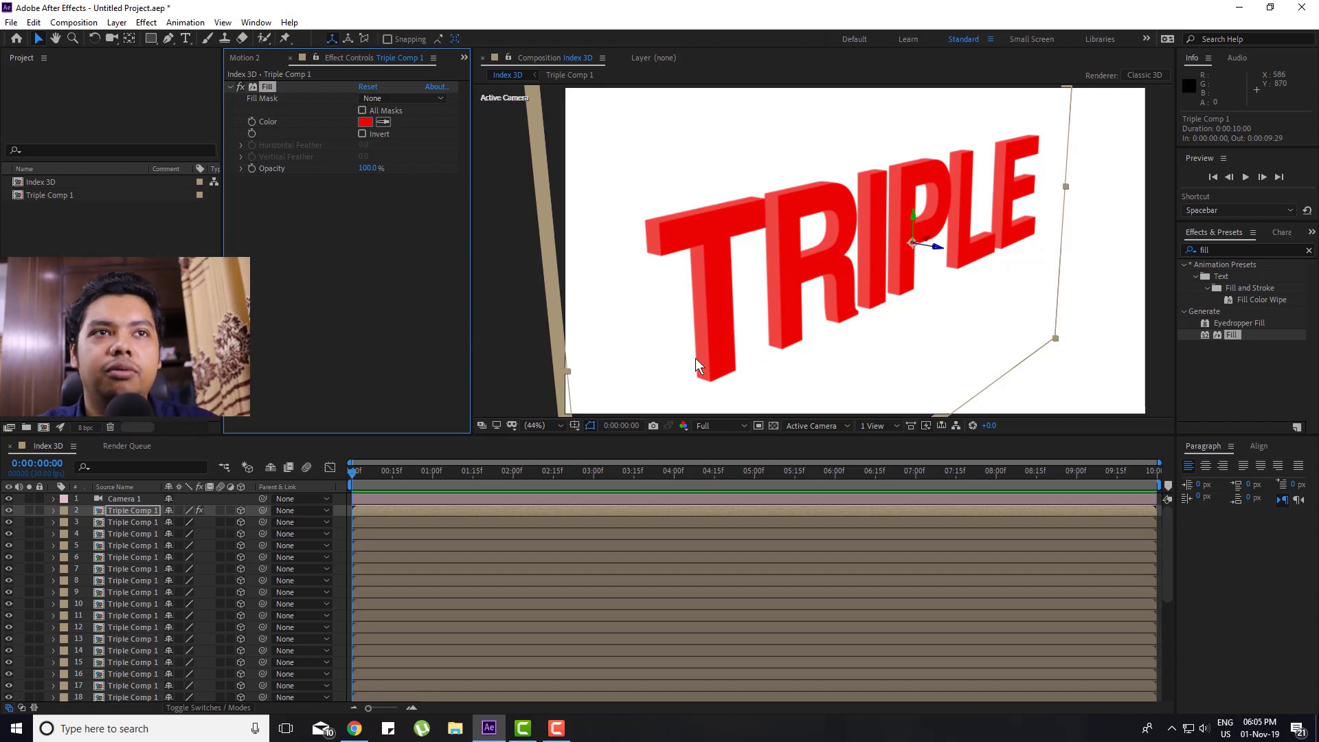
Step: Set the Fill colour to a lighter coral red, FF7979
left_click(383, 122)
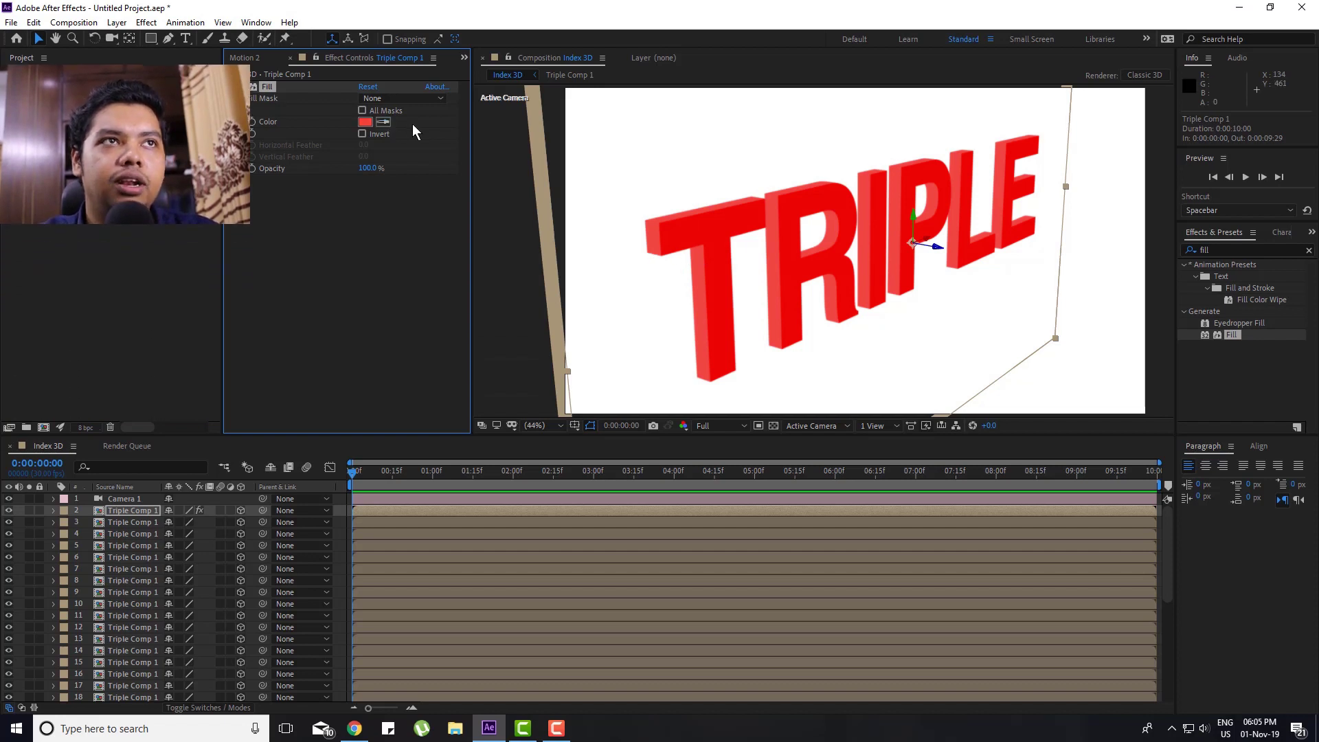
left_click(370, 123)
left_click(365, 121)
left_click(199, 291)
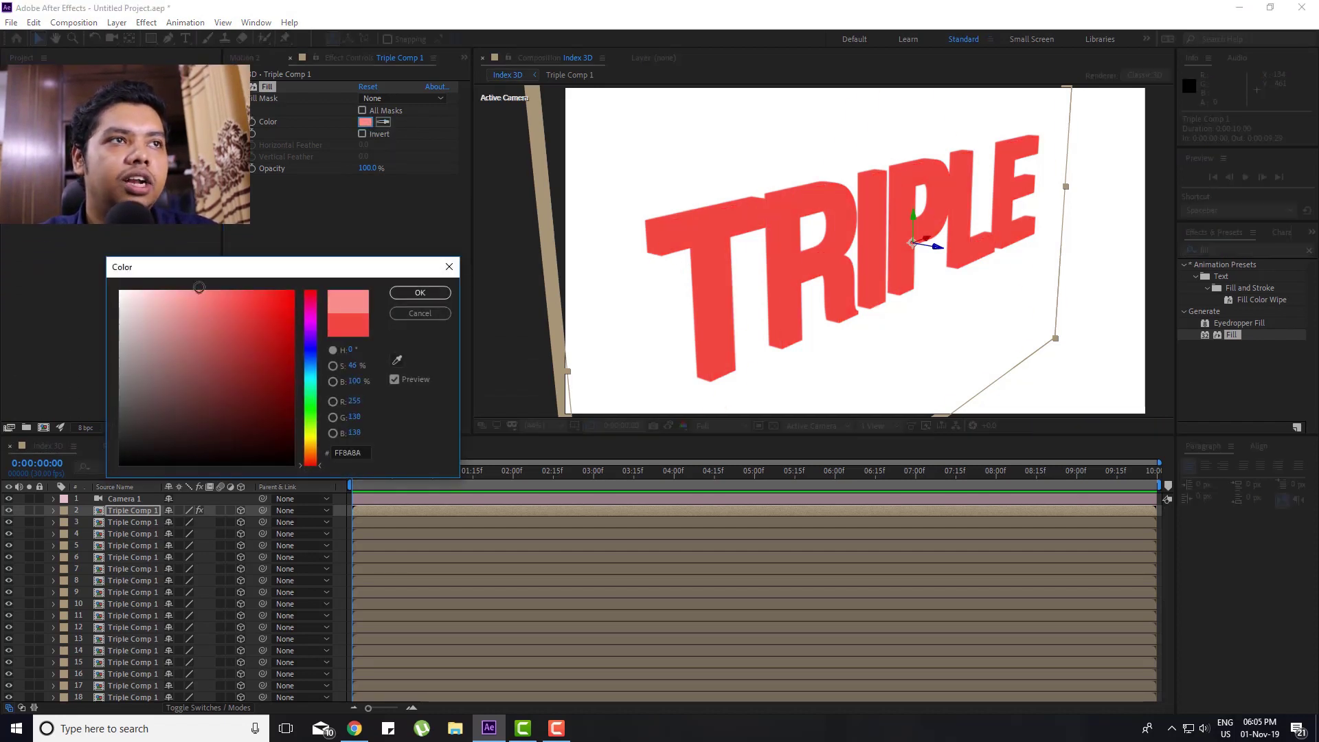
left_click(214, 291)
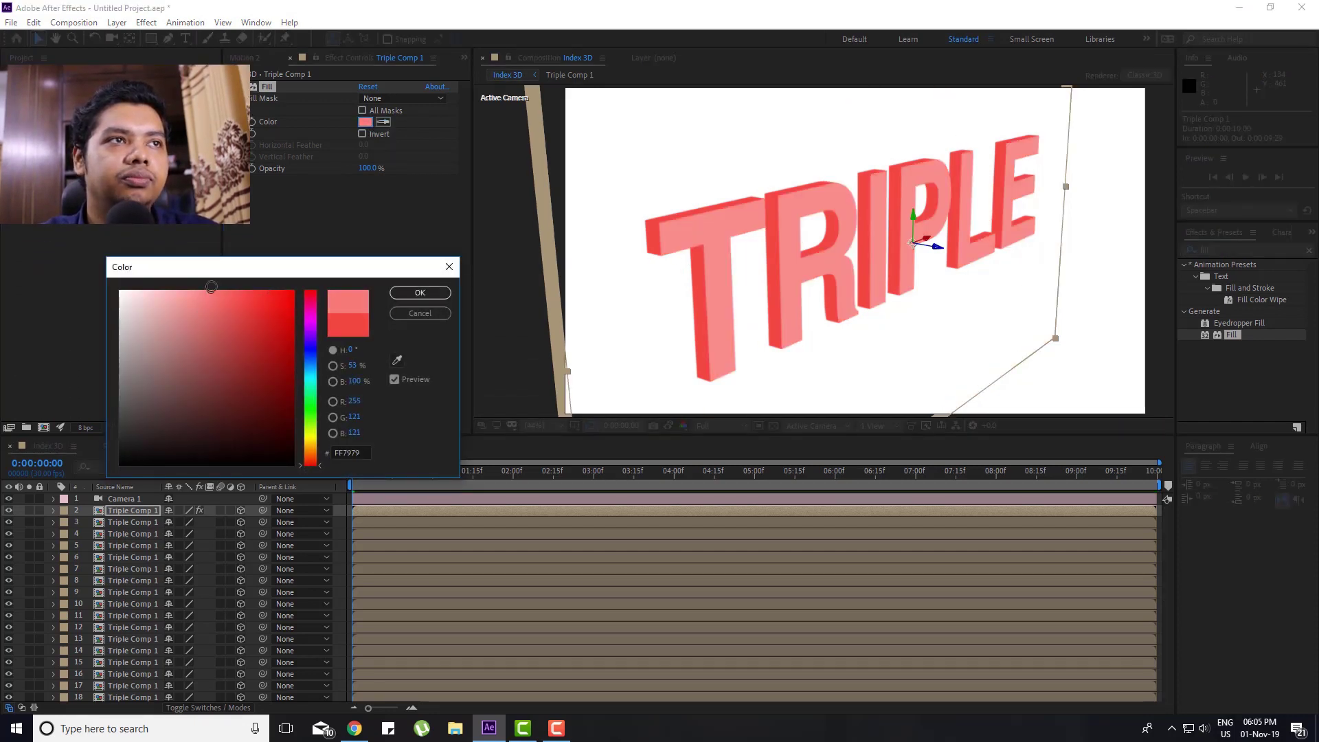
left_click(431, 297)
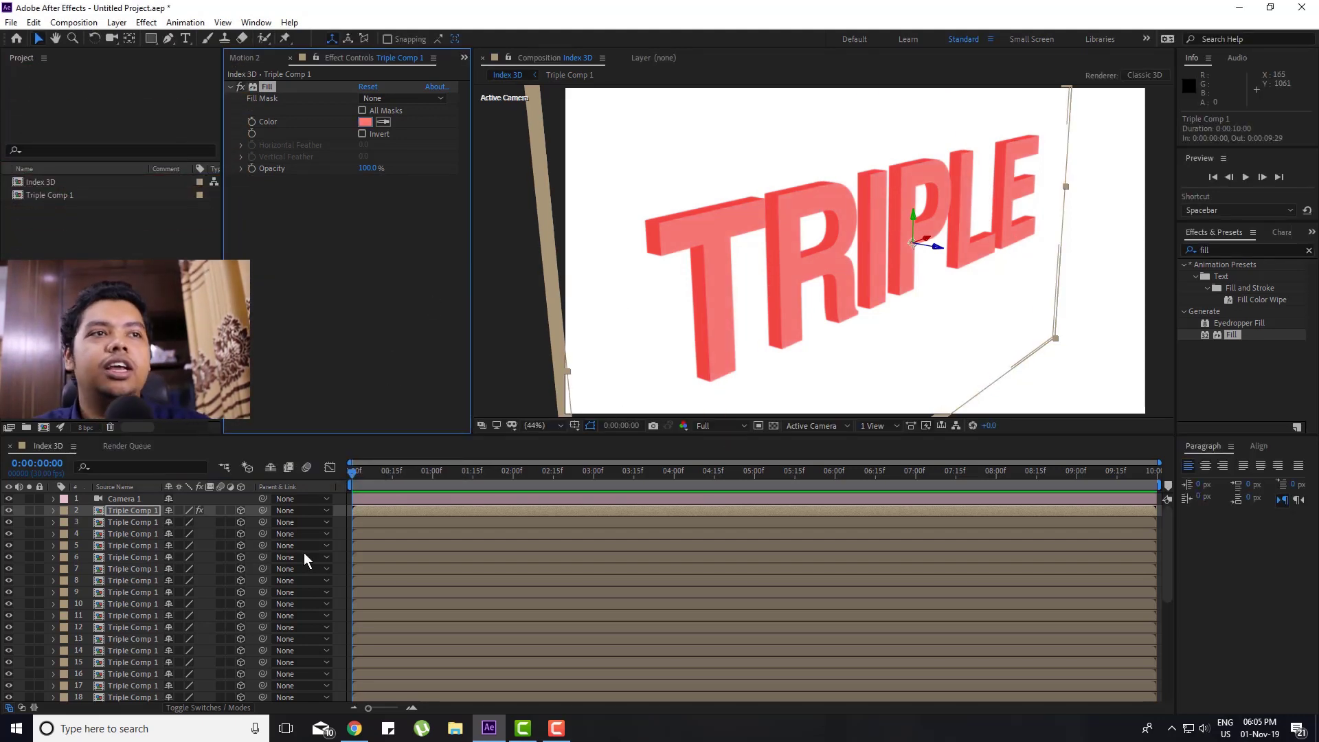
Step: Open the Triple Comp 1 precomposition and retype its text as ACADEMY
left_click(341, 531)
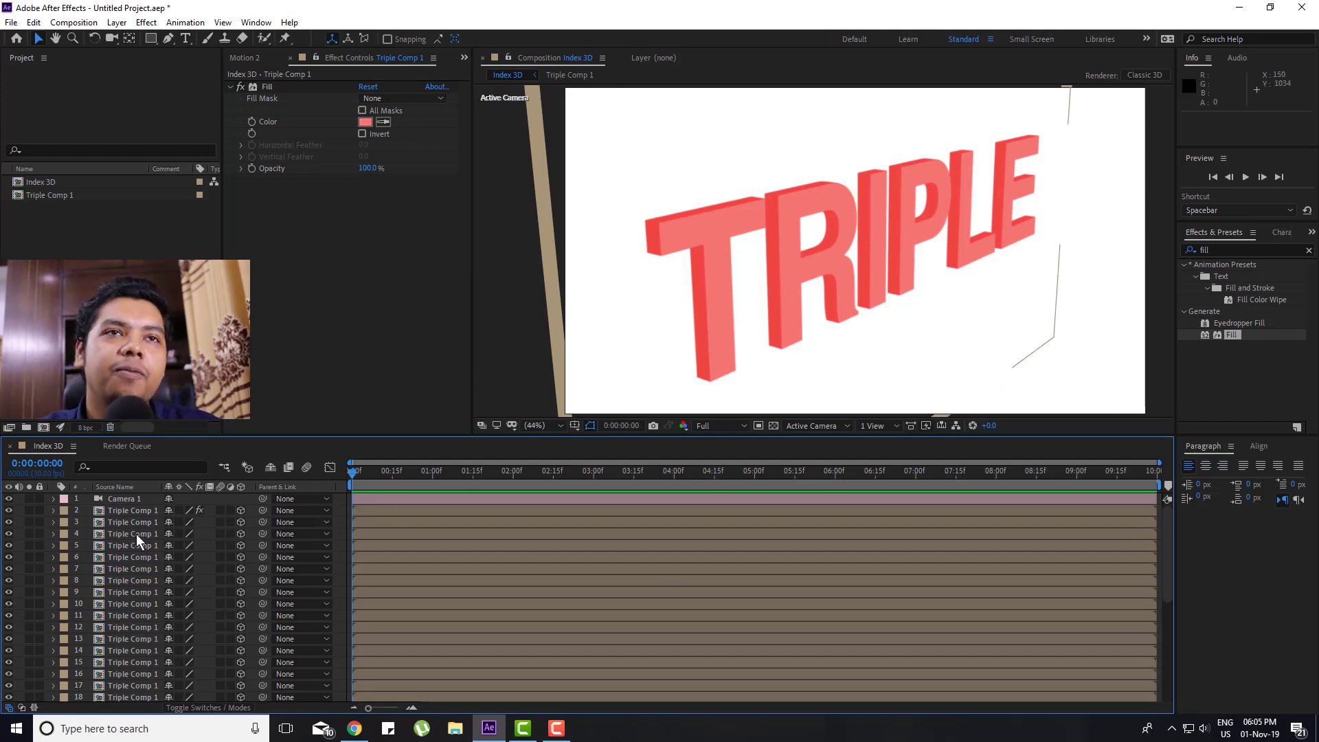
scroll(141, 543, "down", 5)
scroll(119, 591, "up", 5)
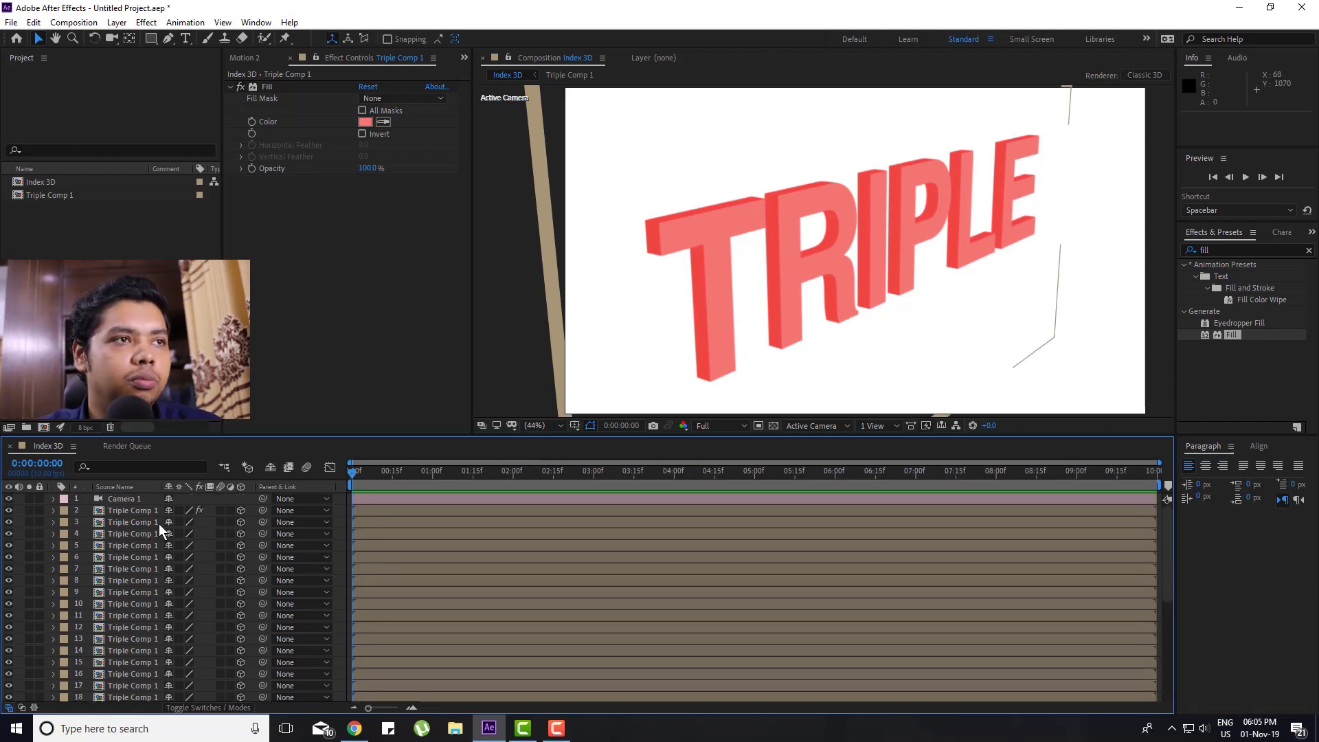
double_click(138, 510)
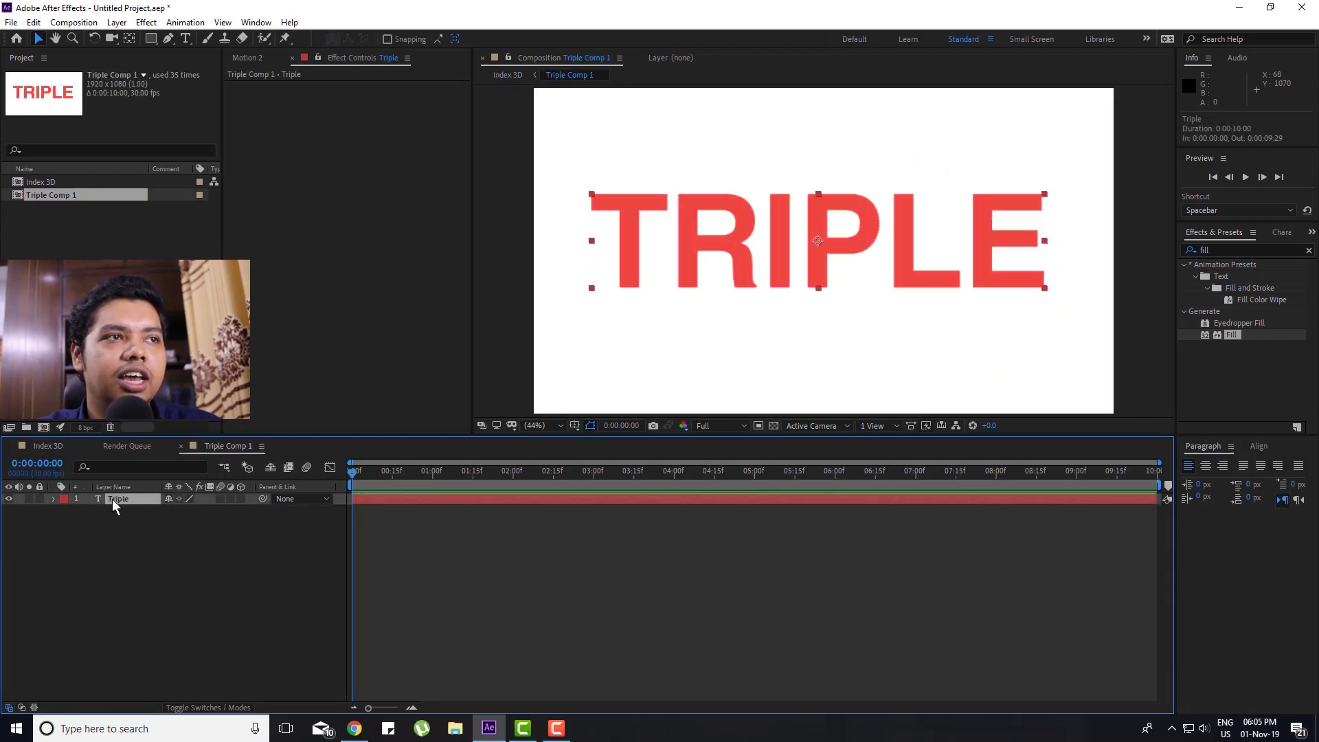
double_click(112, 499)
type("A")
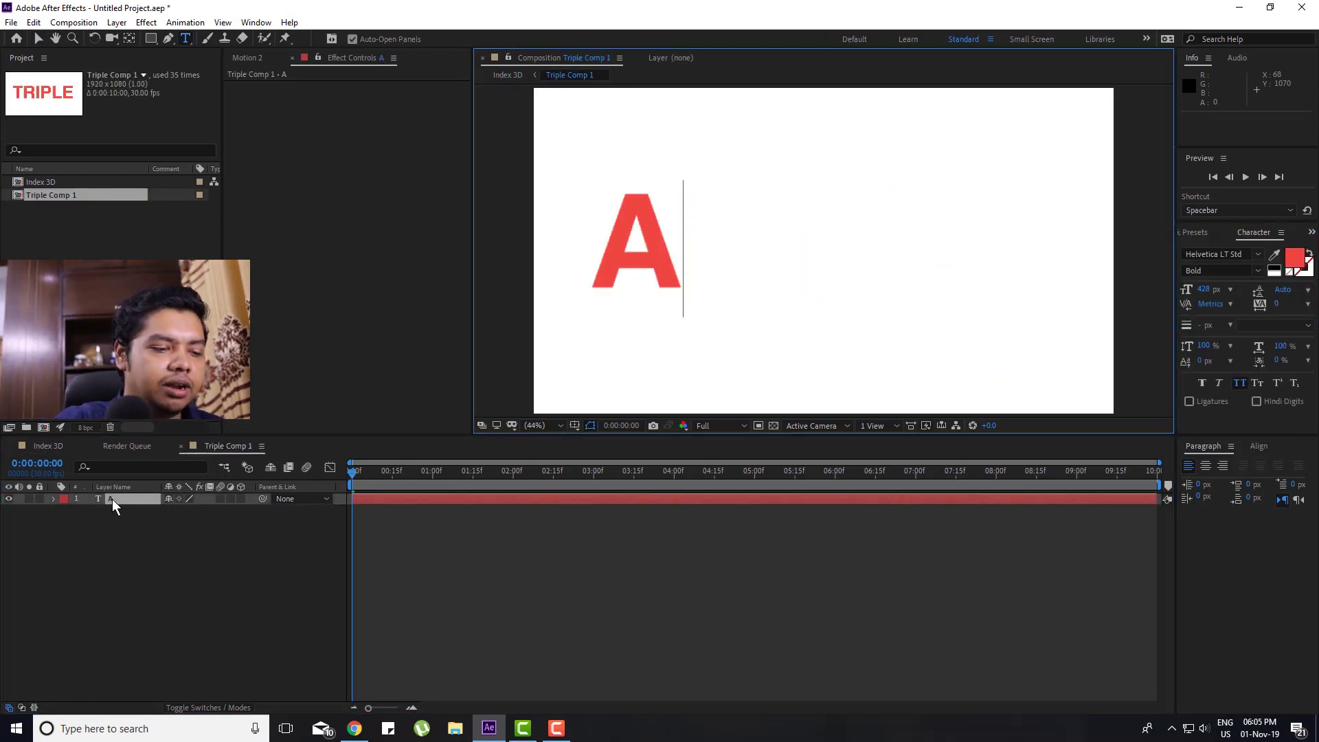
type("CADEM")
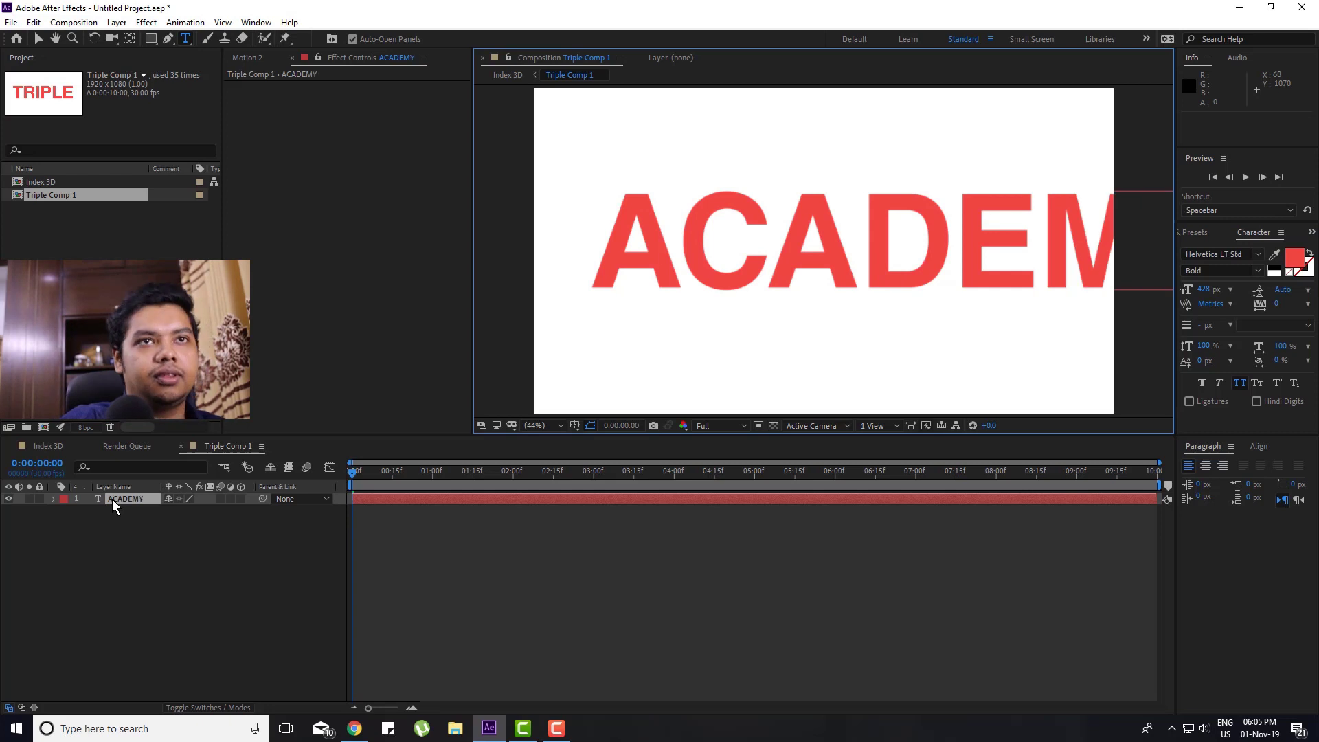
type("Y")
Step: Shrink the ACADEMY text to 349 px and nudge it slightly left
double_click(112, 500)
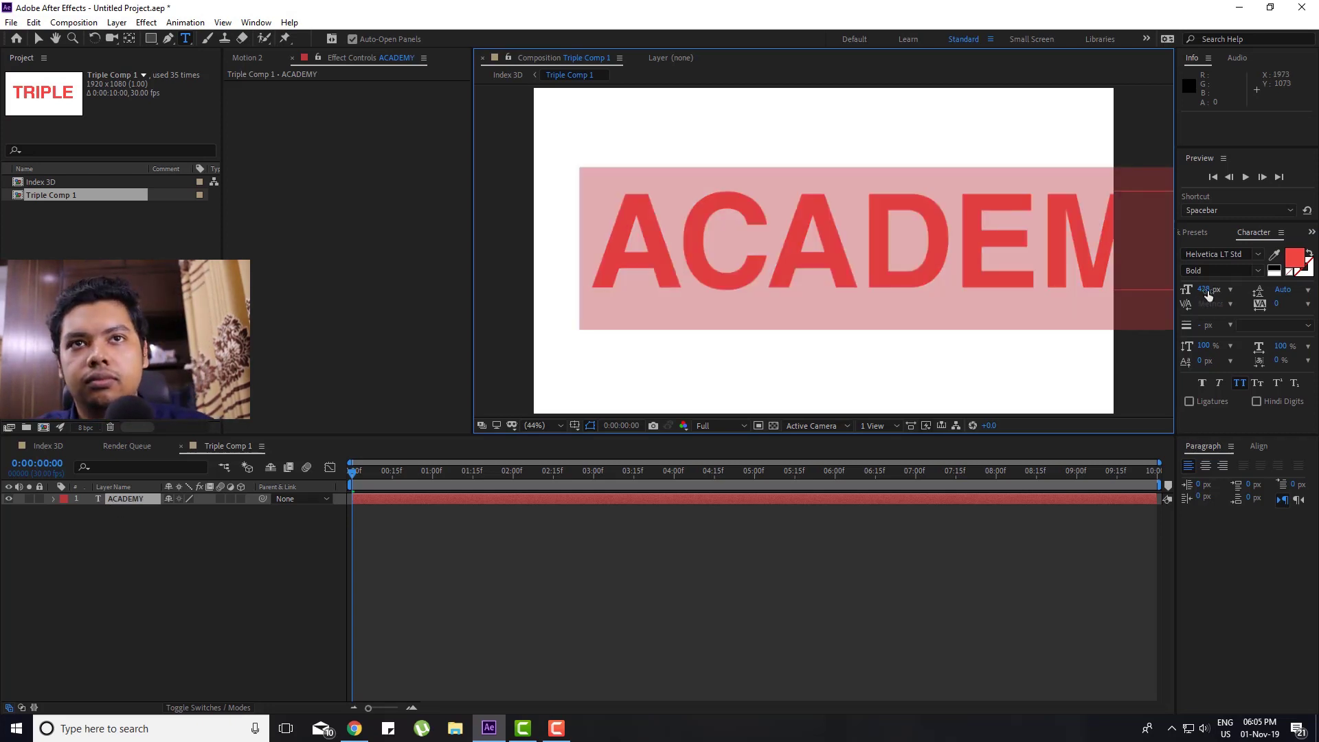
left_click_drag(1209, 294, 1158, 296)
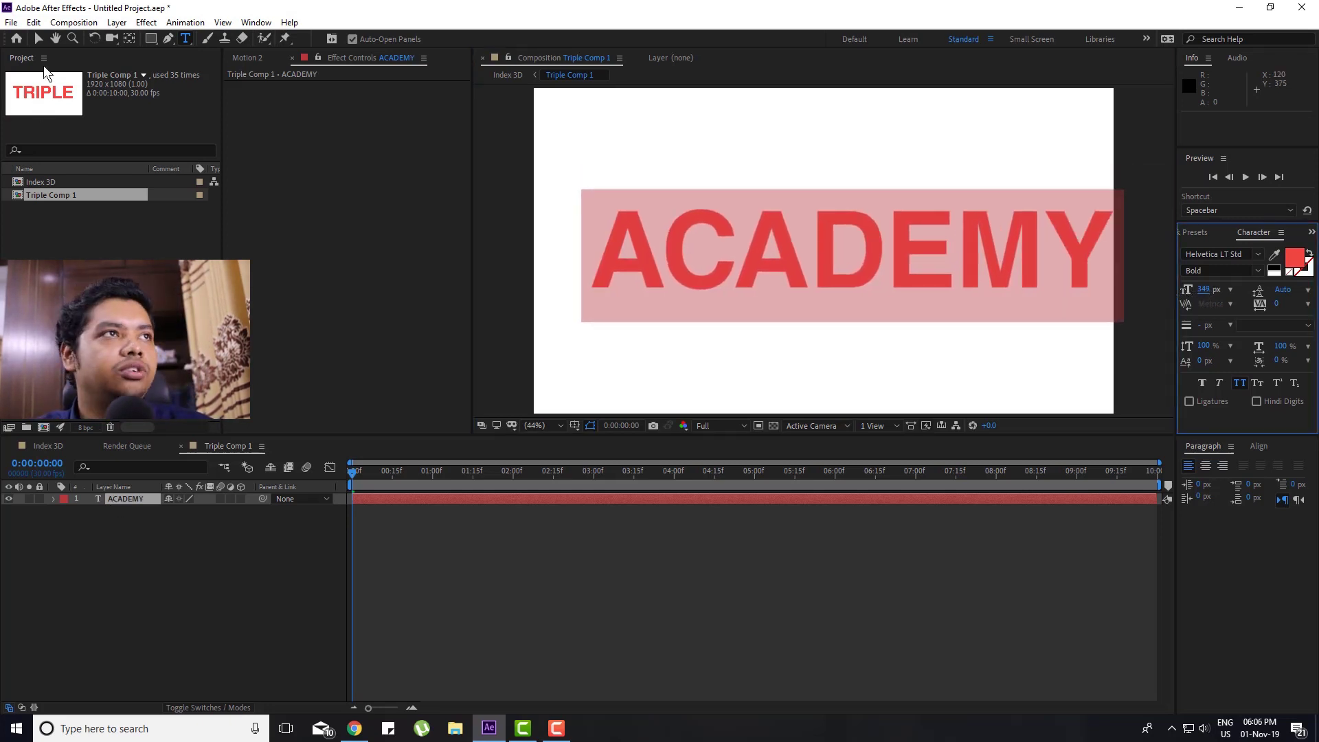
left_click(39, 39)
key("shift+Left")
key("shift+Left")
key("shift+Left")
key("shift+Left")
key("shift+Left")
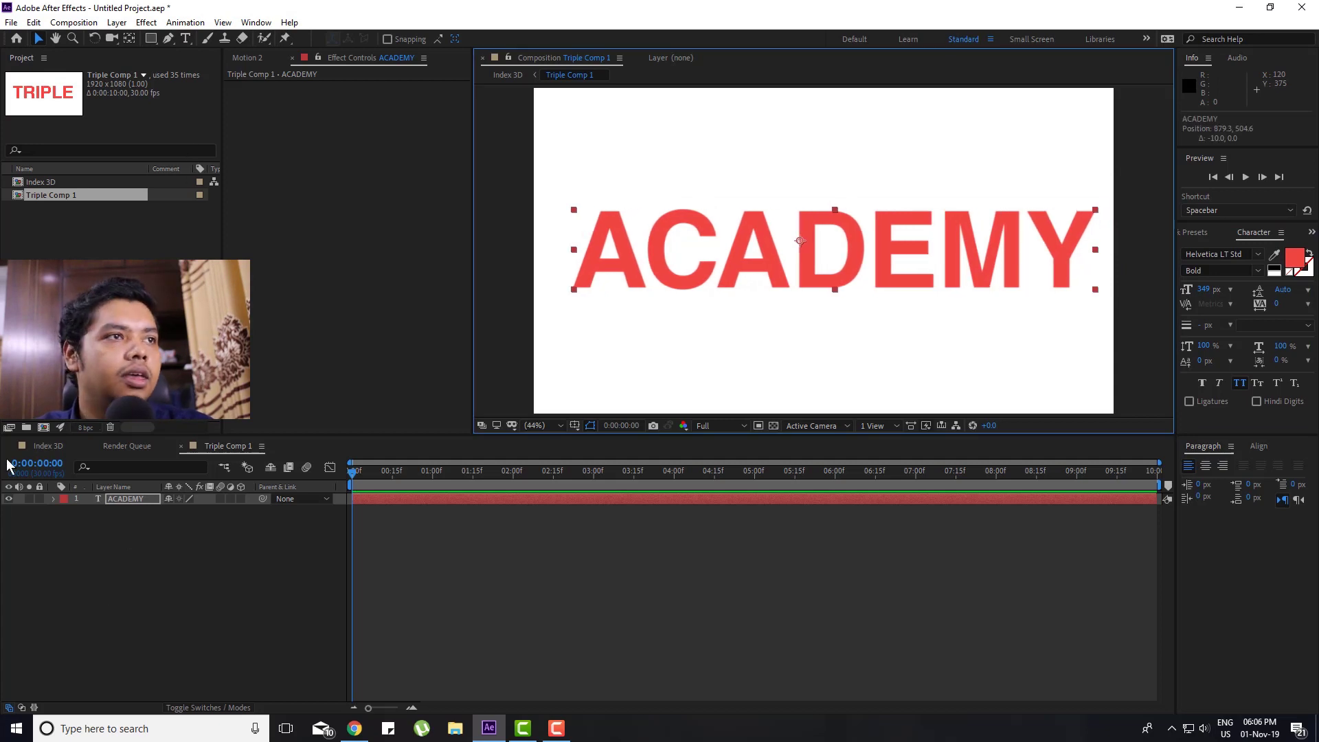
Step: Return to Index 3D, select Camera 1 and orbit it to view ACADEMY from the front
left_click(49, 447)
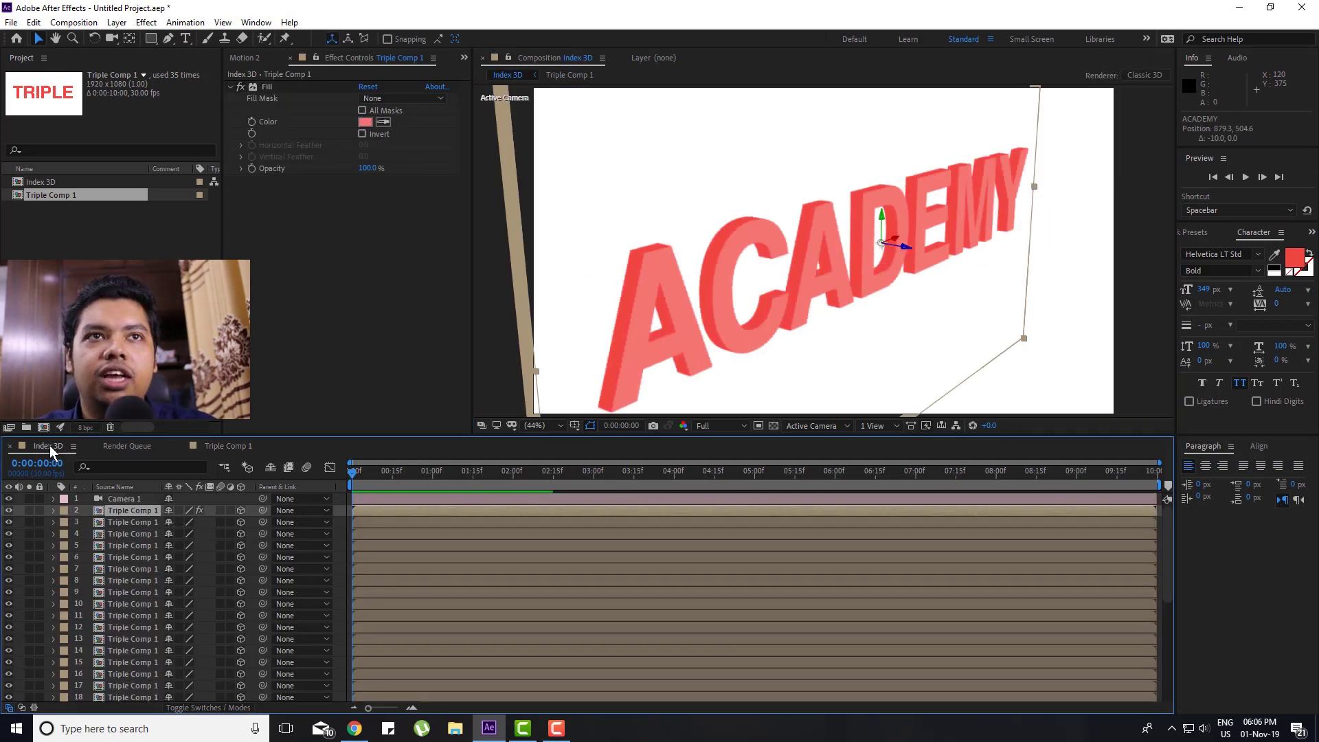
key("F2")
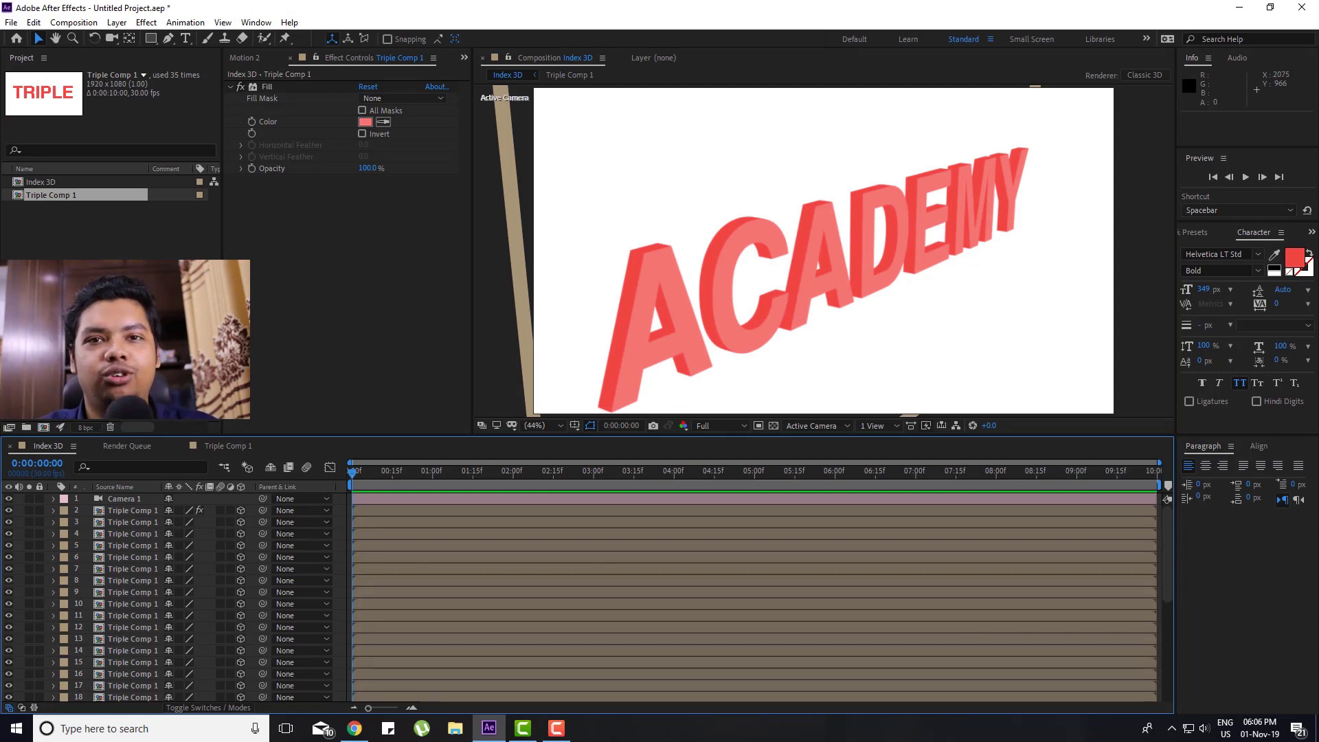
left_click(121, 499)
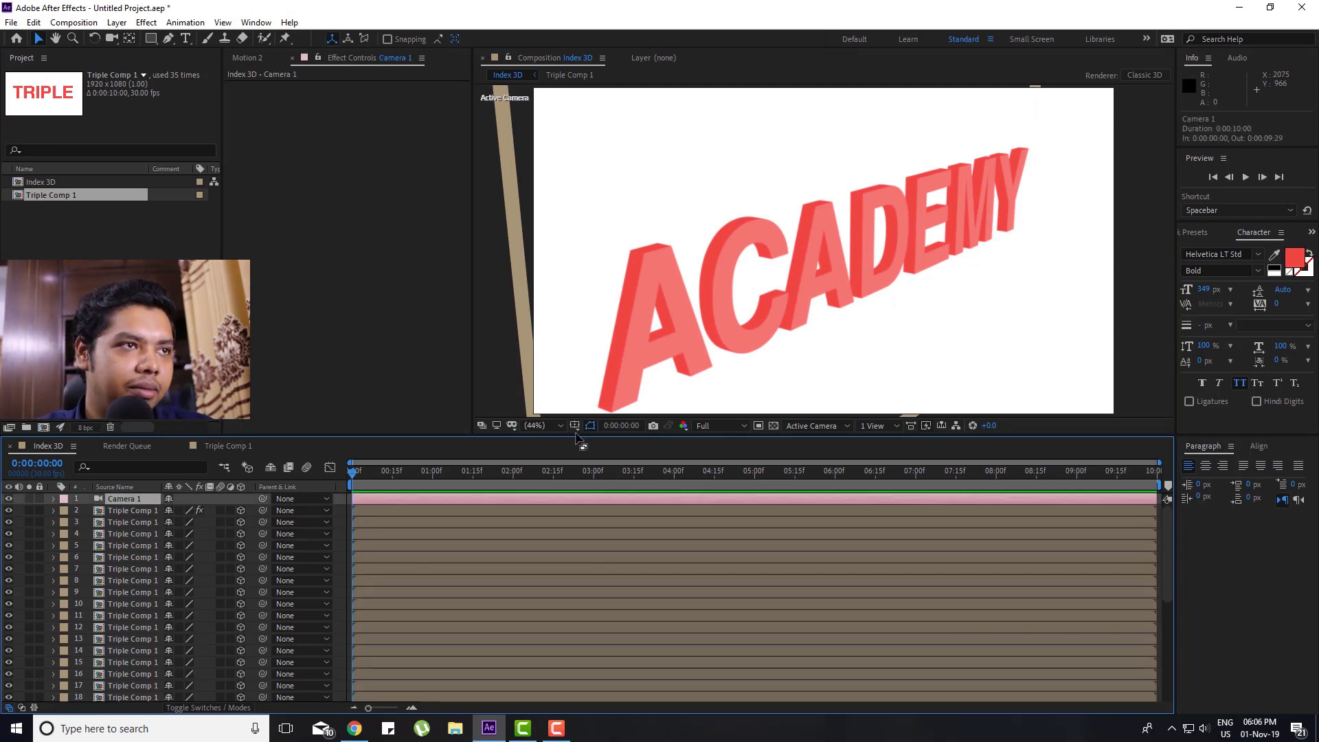
key("c")
mouse_move(750, 385)
left_mouse_down()
mouse_move(749, 336)
mouse_move(808, 368)
left_mouse_up()
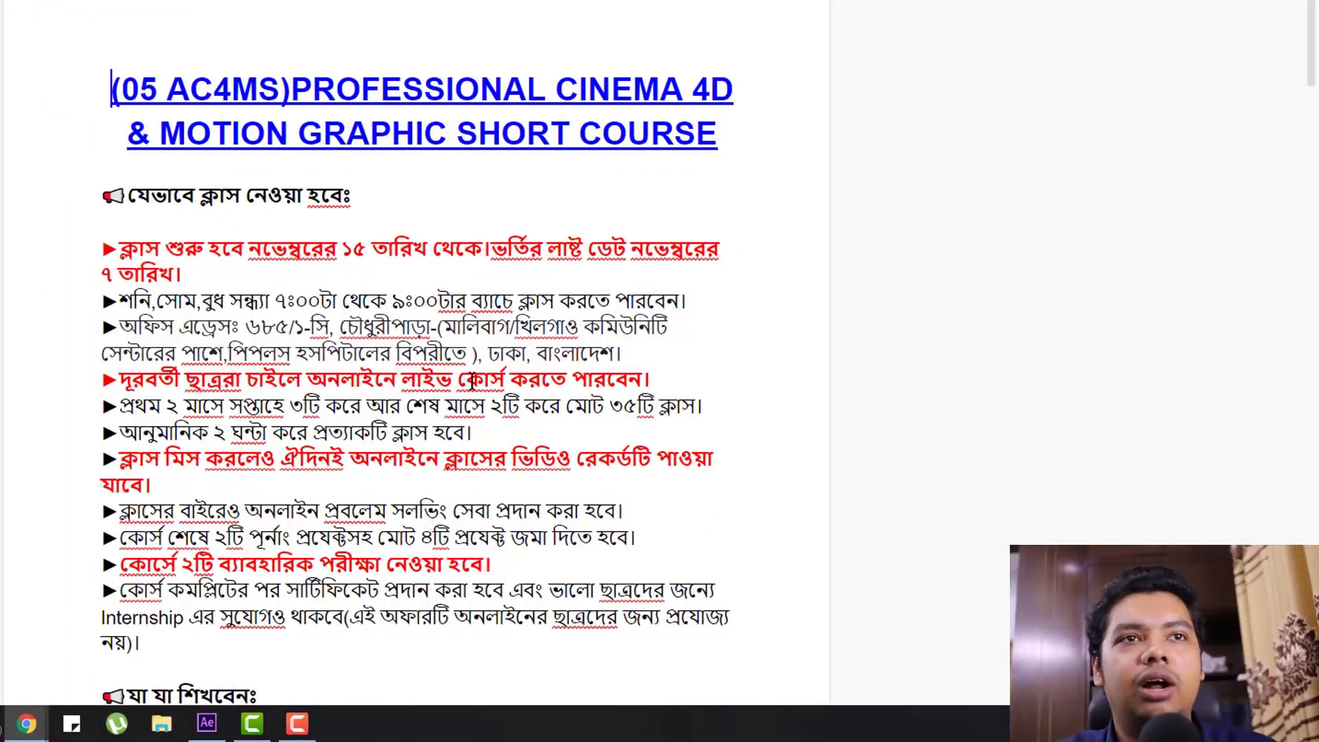
scroll(474, 393, "down", 2)
scroll(475, 412, "down", 5)
scroll(475, 418, "down", 3)
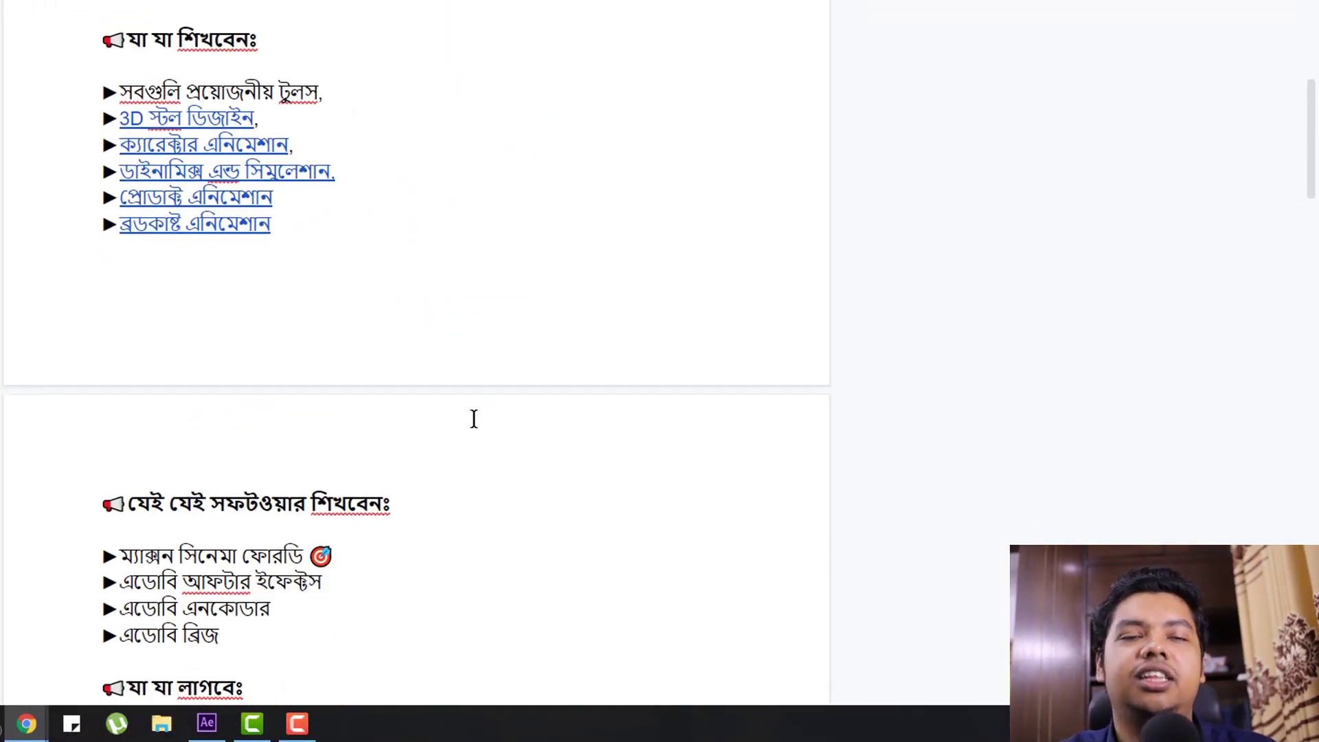
scroll(474, 418, "down", 4)
scroll(475, 418, "down", 4)
scroll(474, 419, "down", 4)
scroll(474, 423, "down", 4)
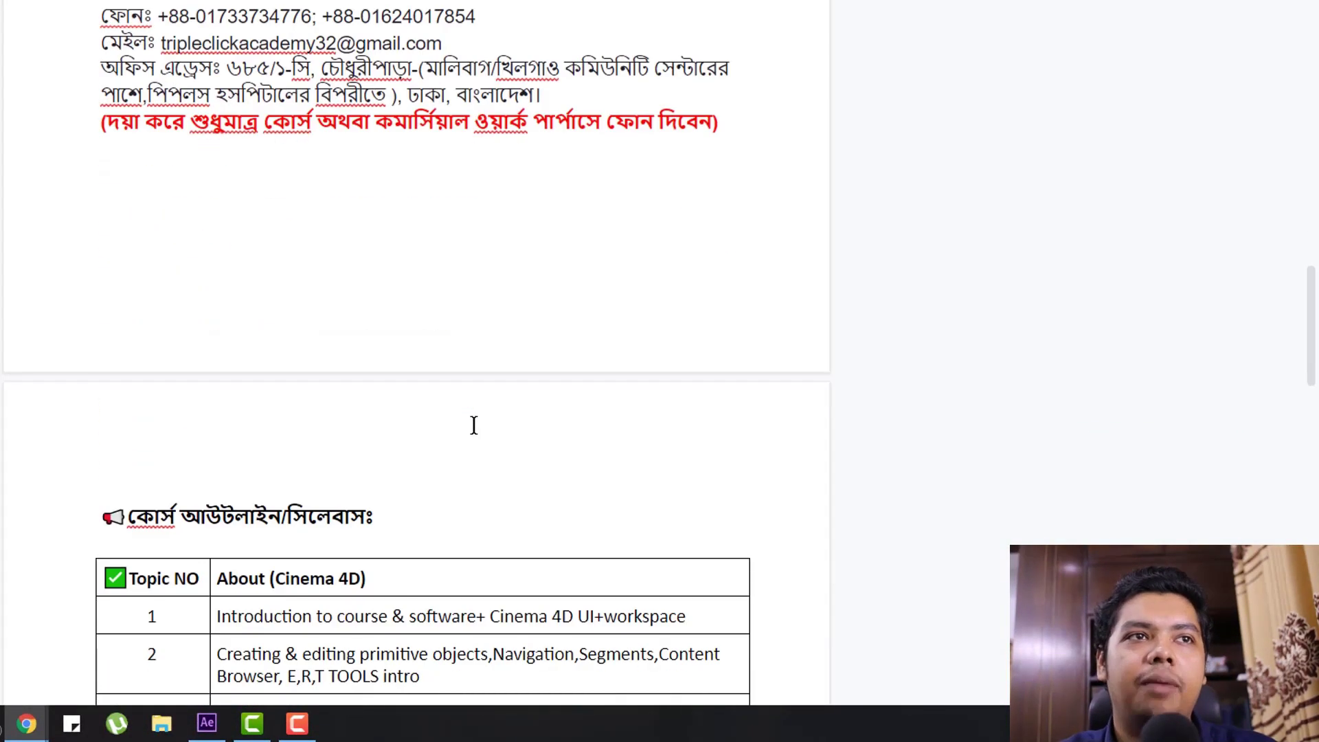
scroll(474, 425, "up", 3)
scroll(473, 425, "up", 6)
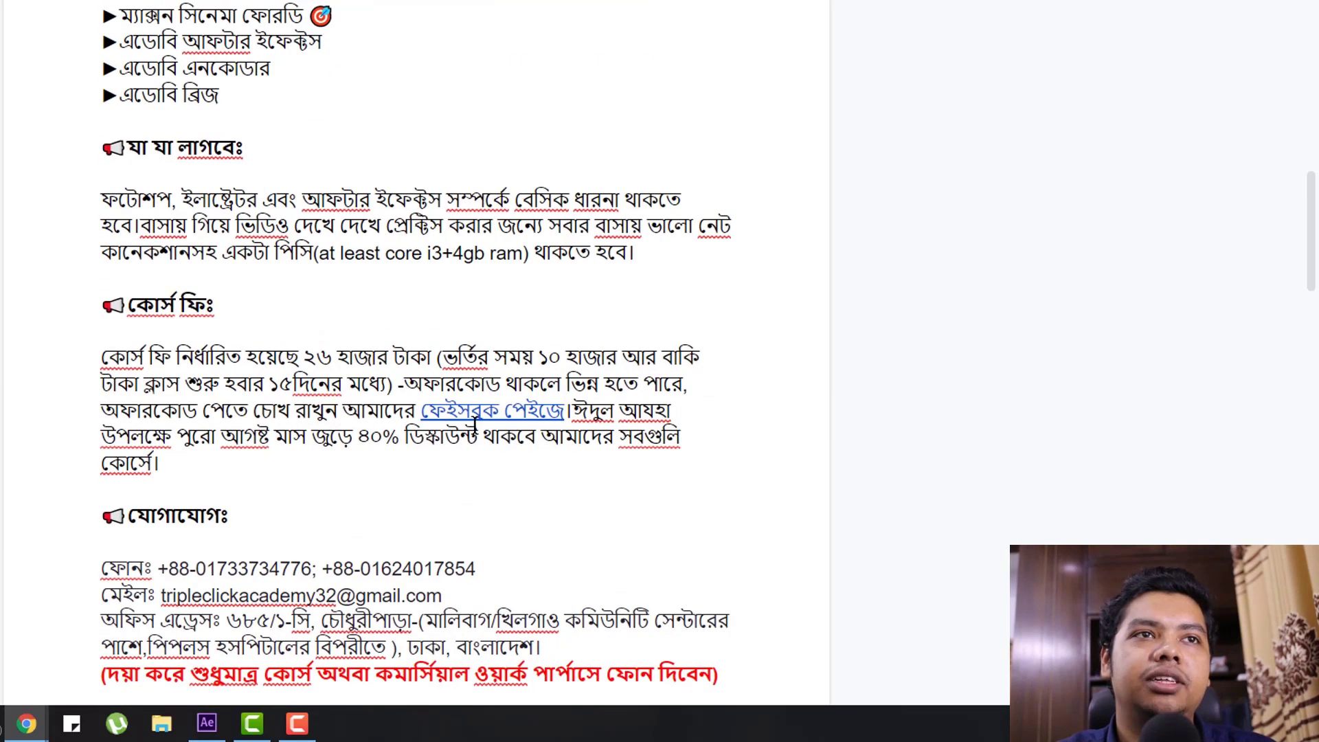
scroll(475, 428, "up", 3)
scroll(477, 422, "up", 1)
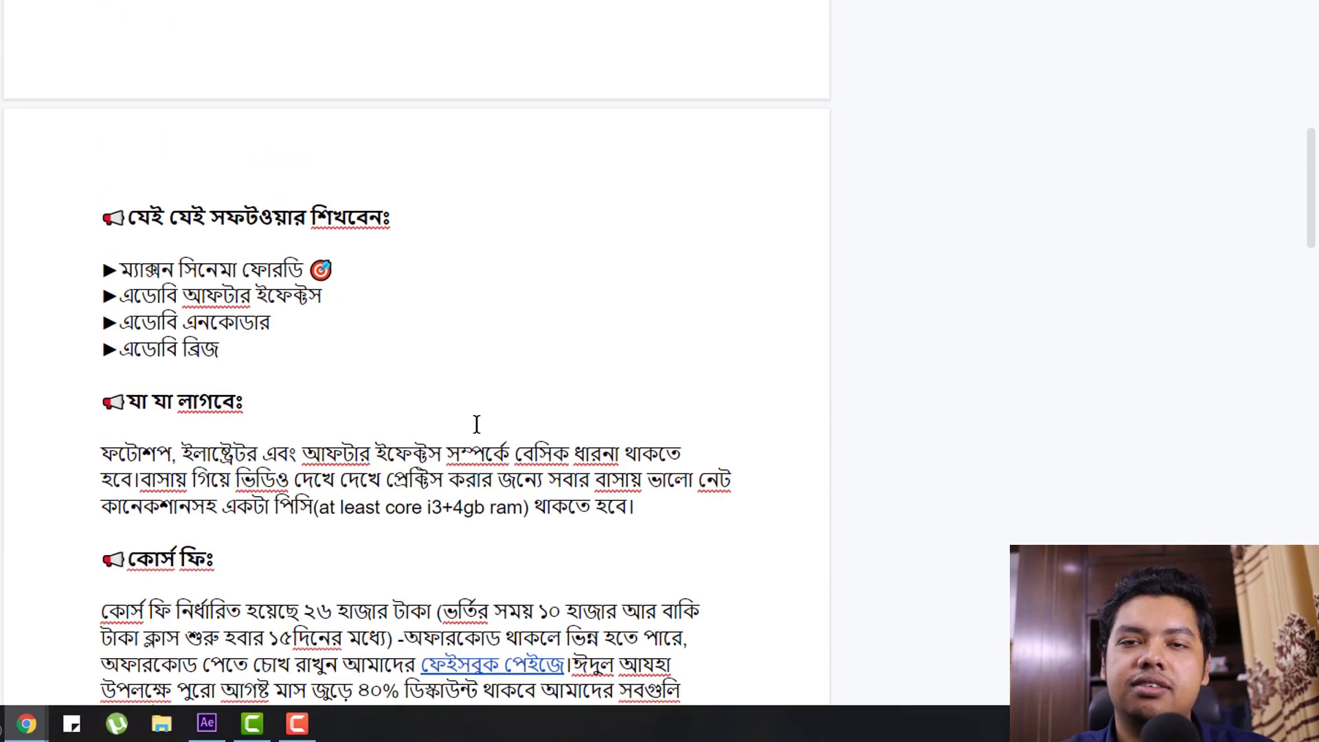
scroll(476, 423, "up", 5)
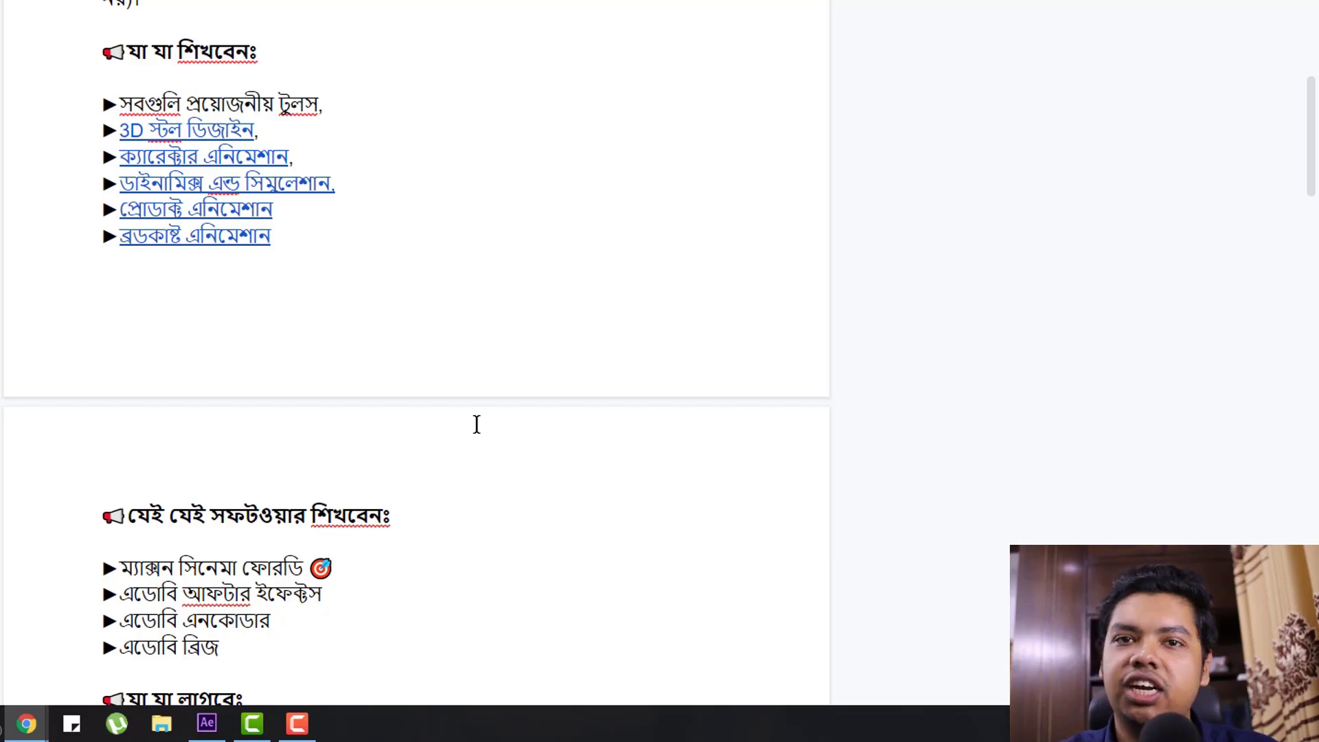
scroll(477, 425, "up", 6)
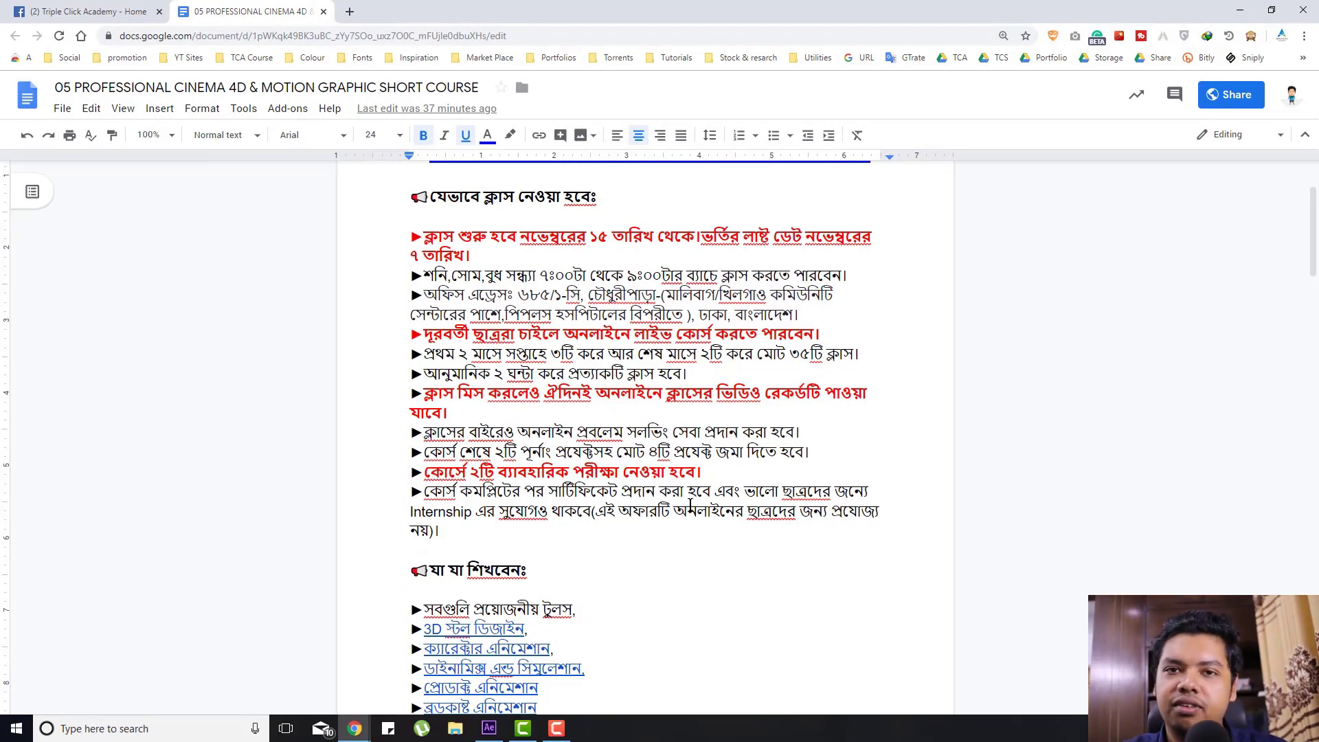
scroll(691, 505, "up", 2)
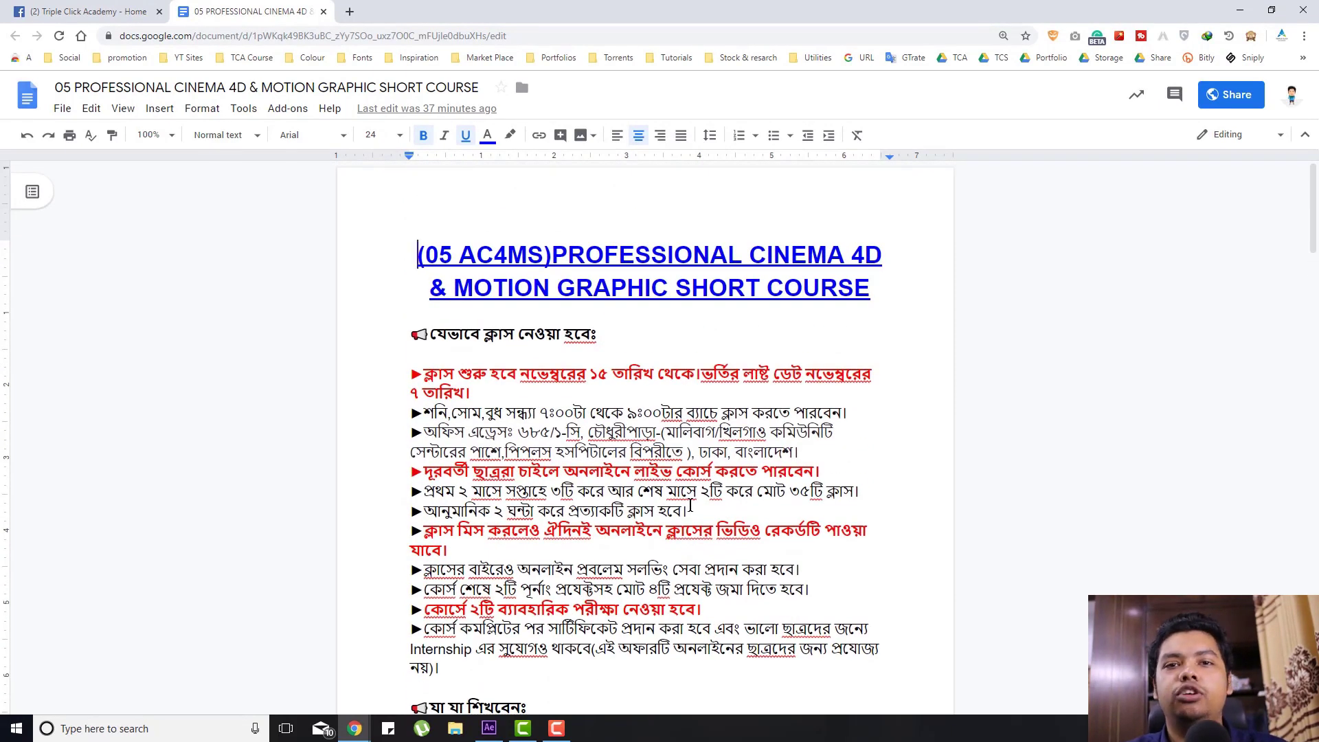